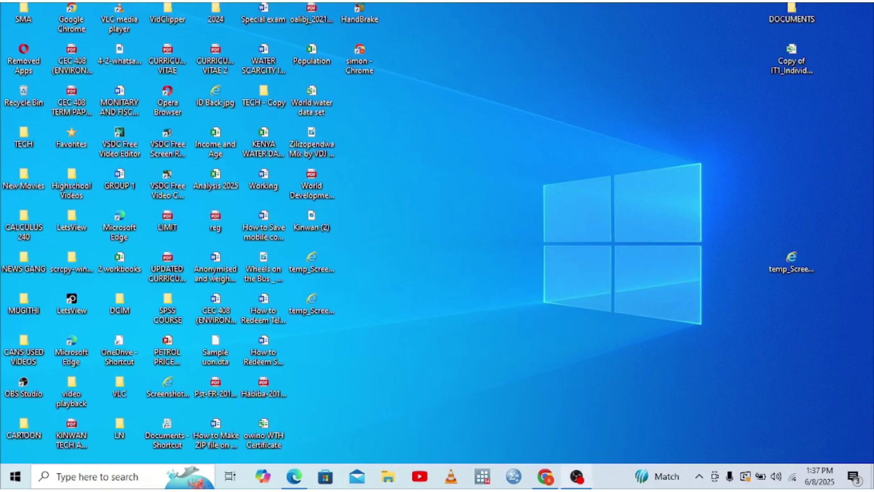
- Launch Google Chrome from the Windows taskbar
{"action": "left_click", "coordinate": [546, 480]}
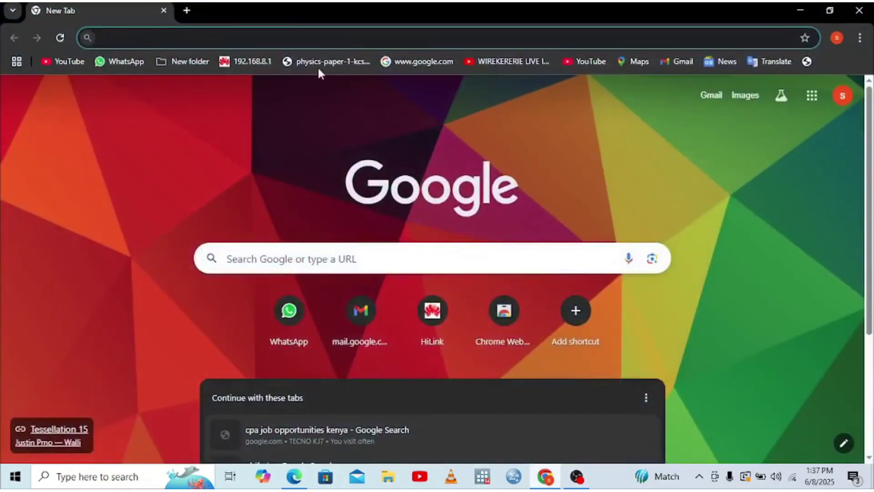
- Search Google for 'i tax' and open the iTax - KRA portal at itax.kra.go.ke
{"action": "left_click", "coordinate": [120, 41]}
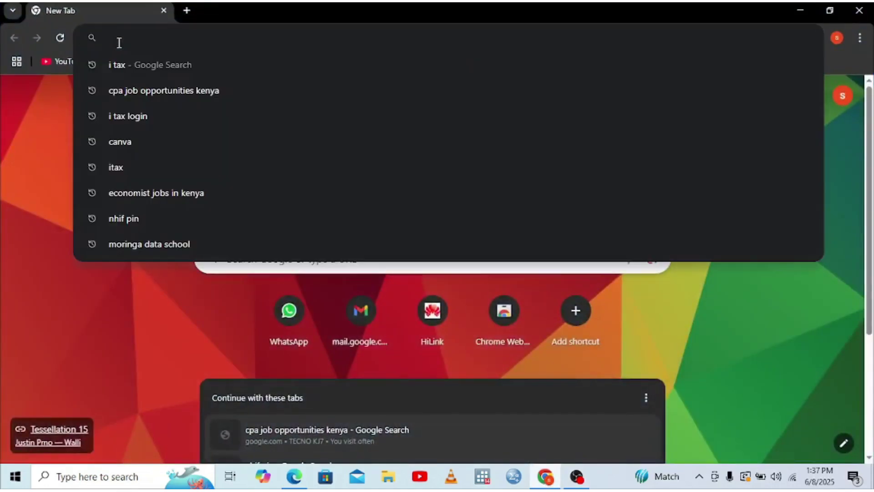
{"action": "left_click", "coordinate": [118, 65]}
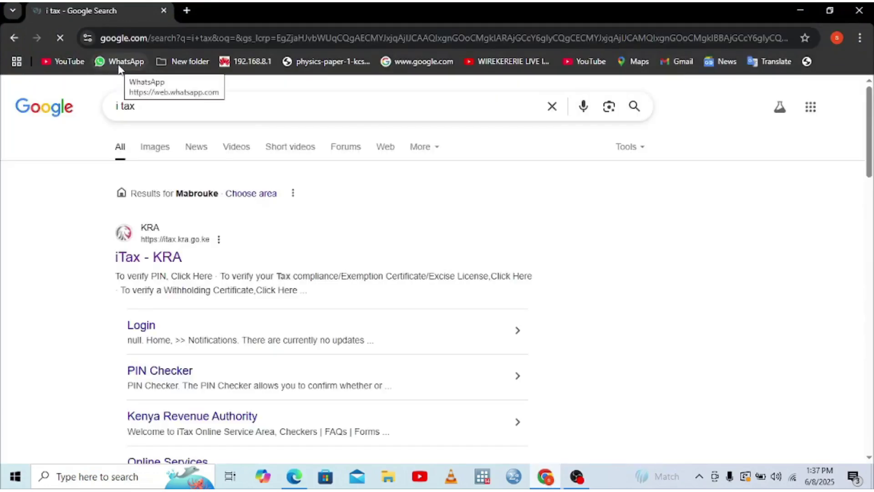
{"action": "left_click", "coordinate": [148, 265]}
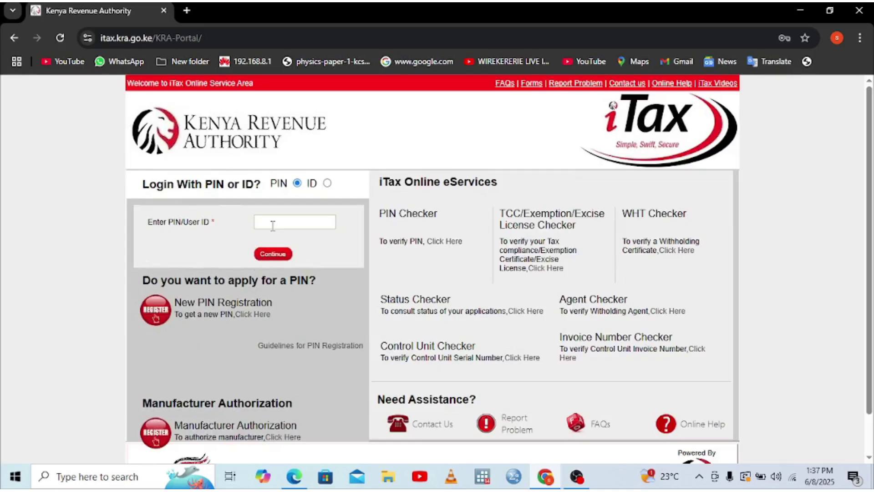
- Fill in the saved taxpayer PIN and continue to the password step
{"action": "left_click", "coordinate": [275, 224]}
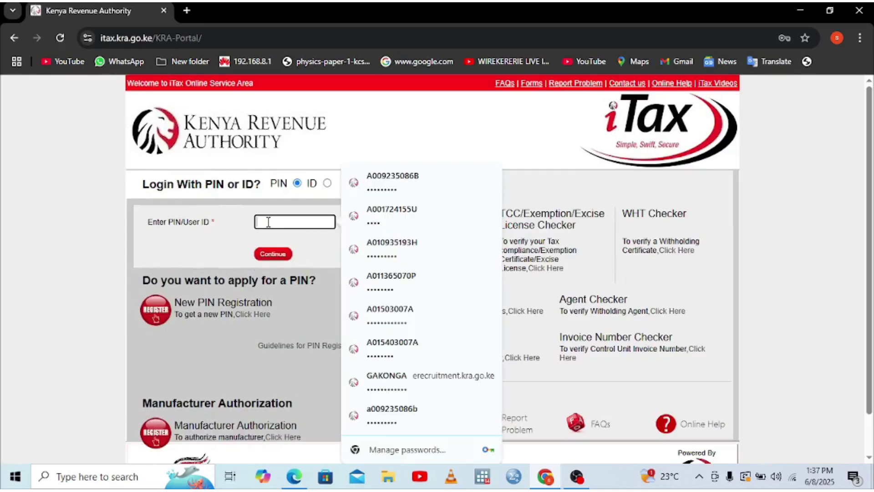
{"action": "left_click", "coordinate": [375, 191]}
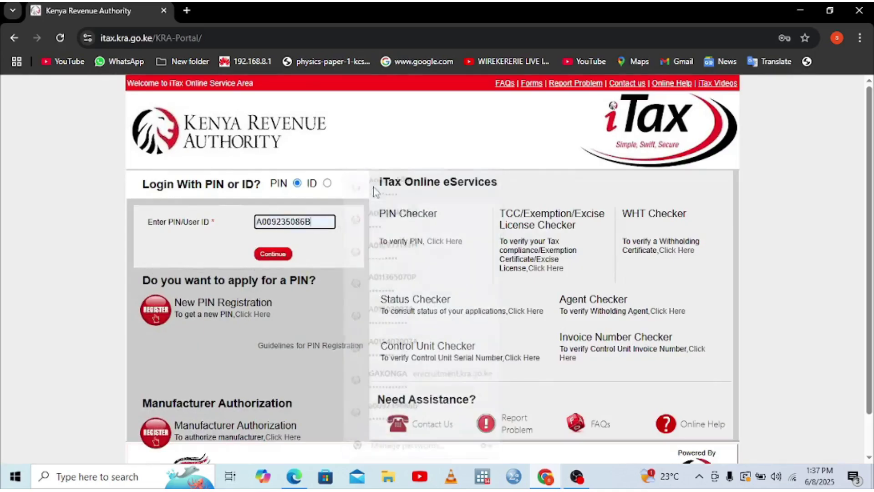
{"action": "left_click", "coordinate": [275, 254]}
- Enter the saved account password, answer the security stamp sum, and log in
{"action": "left_click", "coordinate": [263, 268]}
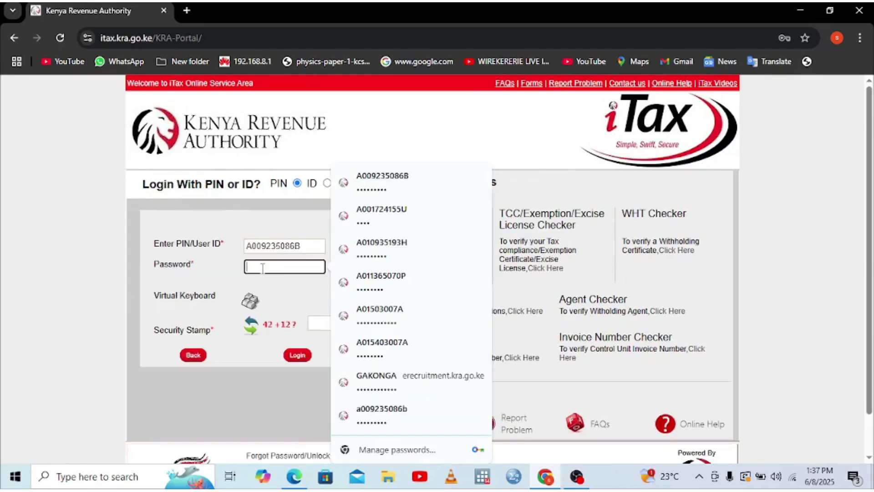
{"action": "left_click", "coordinate": [396, 184]}
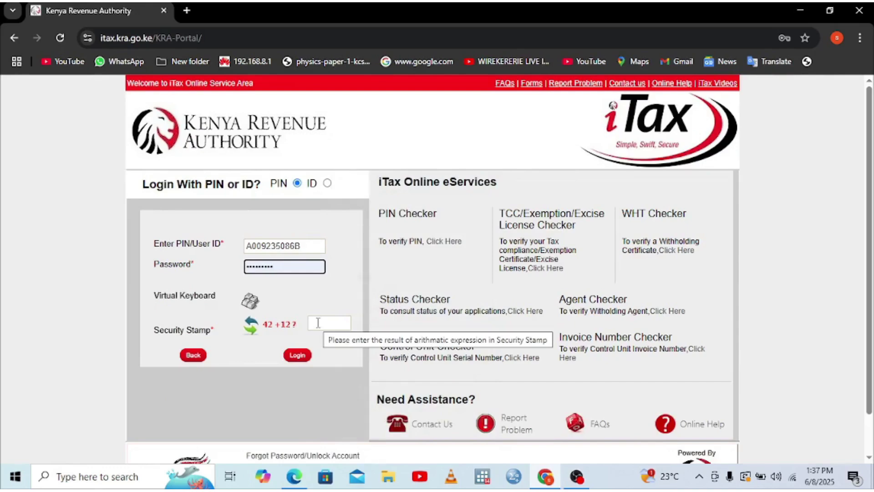
{"action": "left_click", "coordinate": [326, 322]}
{"action": "type", "text": "54"}
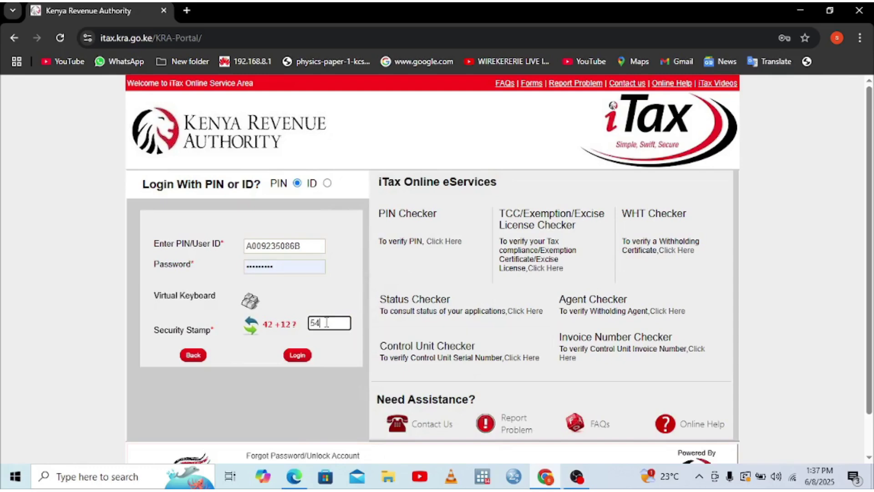
{"action": "left_click", "coordinate": [298, 355]}
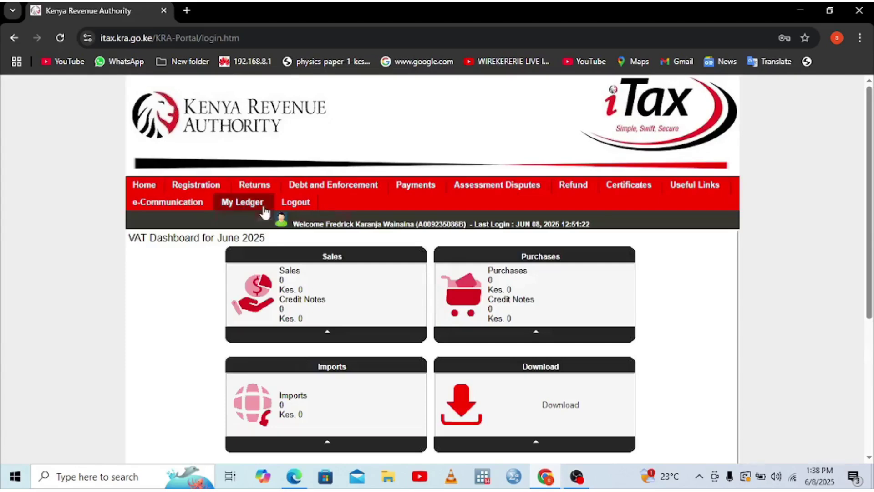
{"action": "mouse_move", "coordinate": [255, 187]}
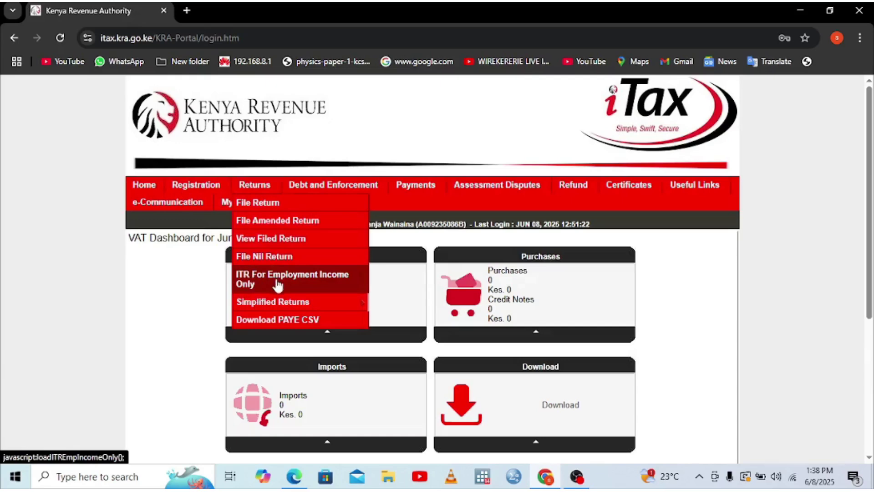
- Start an ITR for Employment Income Only from 01/01/2024, declaring employment income
{"action": "left_click", "coordinate": [277, 284]}
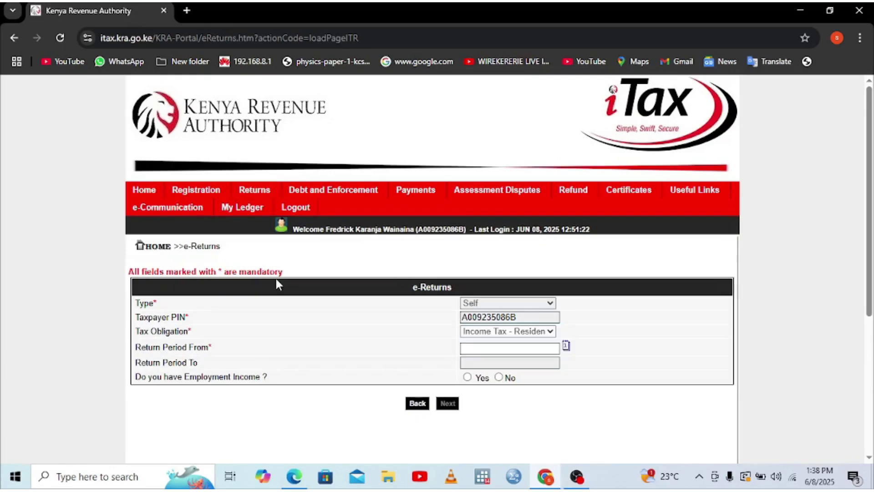
{"action": "left_click", "coordinate": [504, 352]}
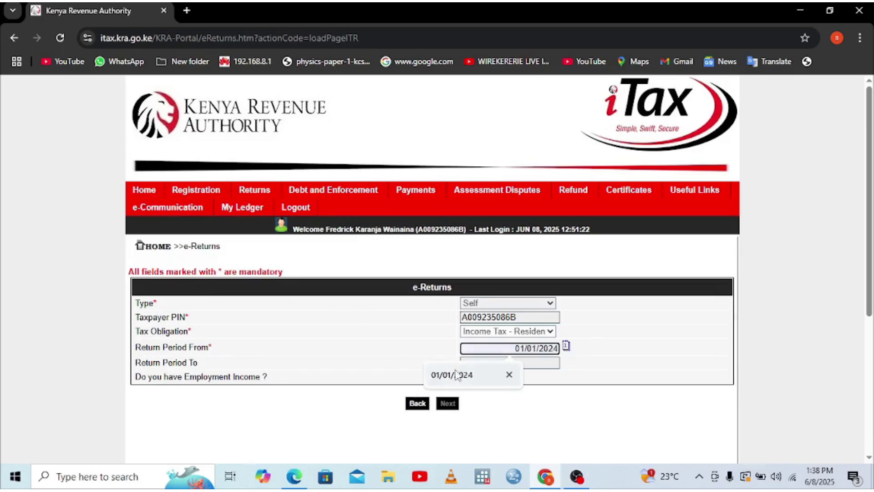
{"action": "left_click", "coordinate": [456, 374]}
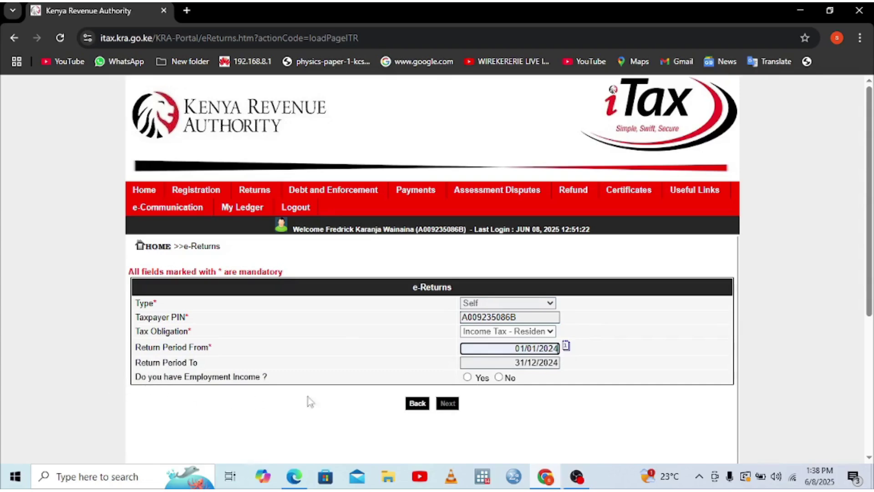
{"action": "left_click", "coordinate": [467, 377]}
{"action": "left_click", "coordinate": [448, 404]}
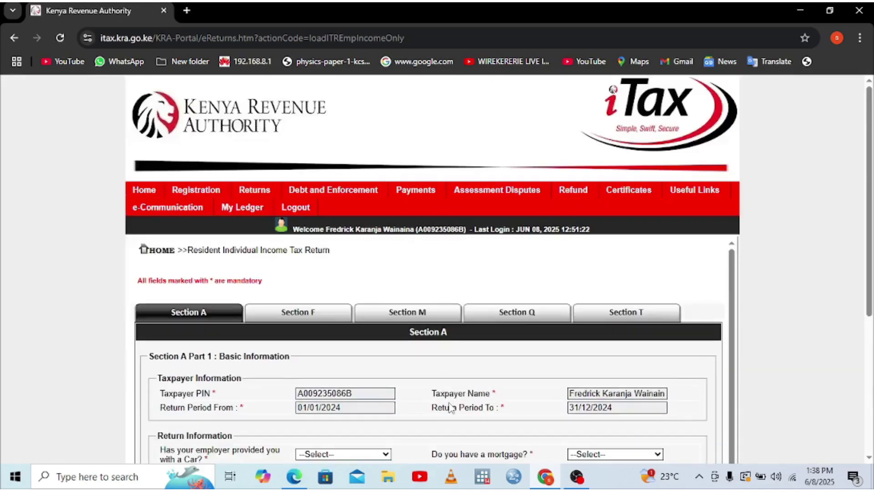
- Answer No to the employer car, foreign income and mortgage questions
{"action": "left_click", "coordinate": [868, 457]}
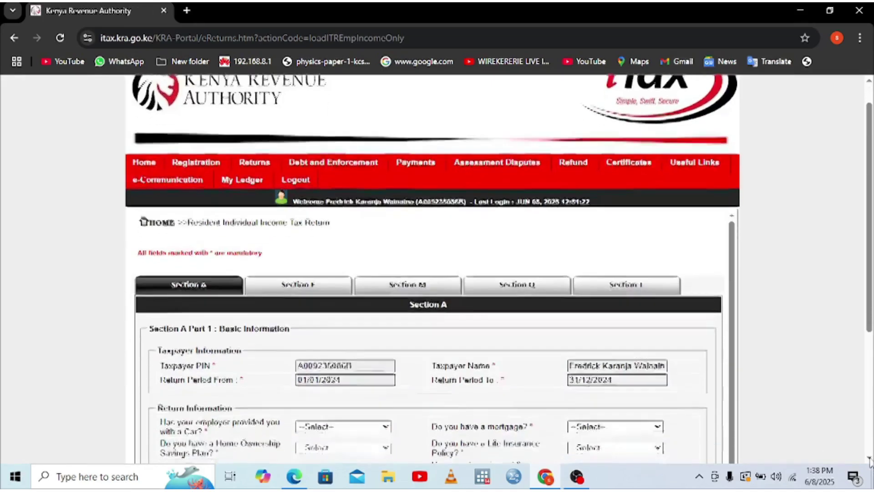
{"action": "left_click", "coordinate": [869, 457]}
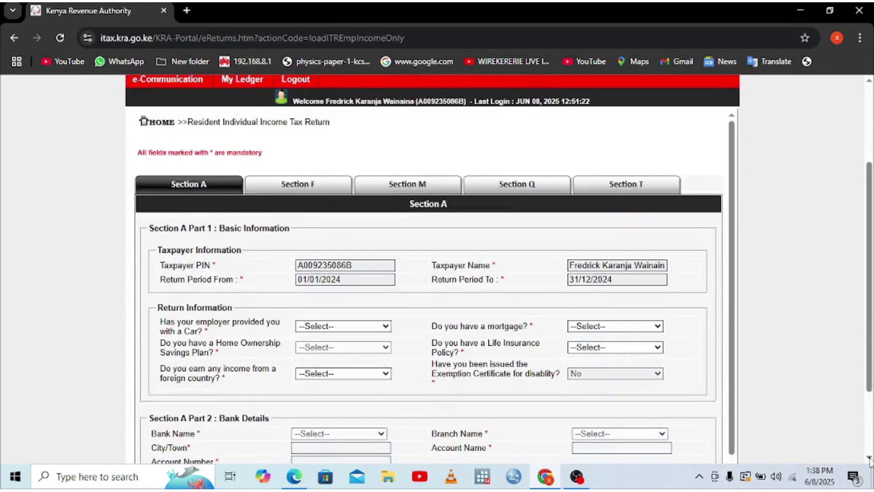
{"action": "left_click", "coordinate": [869, 457]}
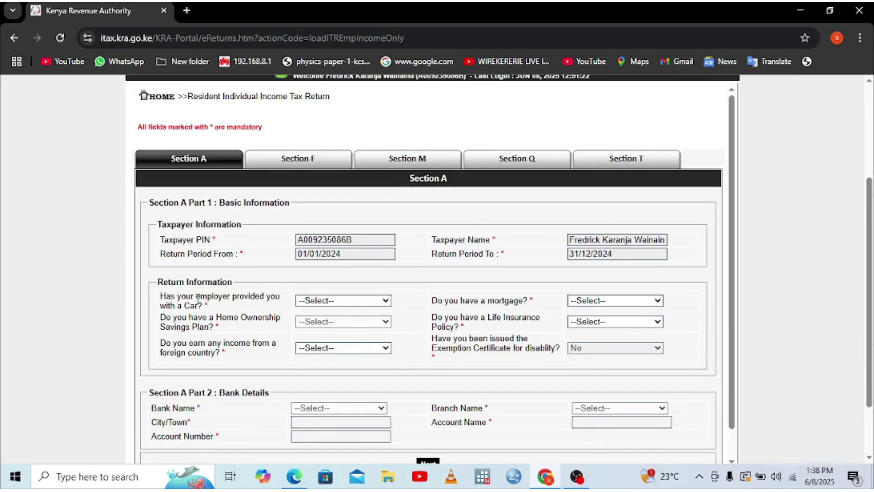
{"action": "left_click", "coordinate": [391, 300]}
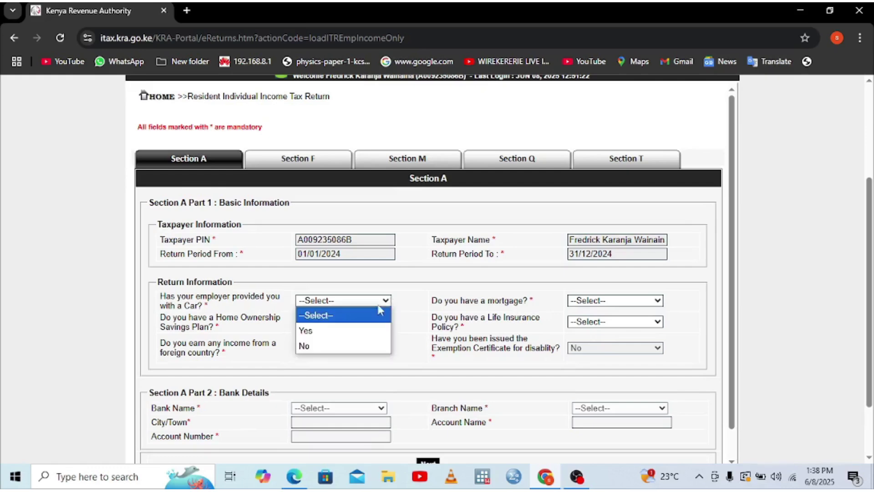
{"action": "left_click", "coordinate": [335, 351]}
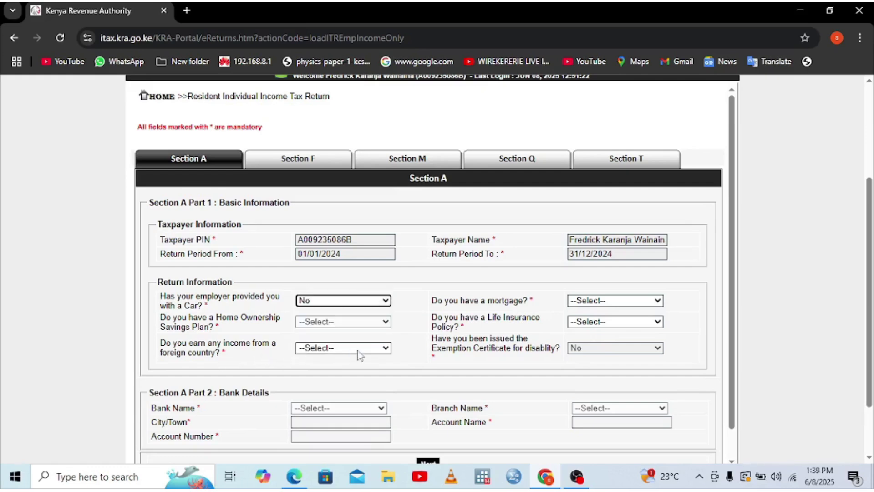
{"action": "left_click", "coordinate": [379, 349]}
{"action": "left_click", "coordinate": [312, 395]}
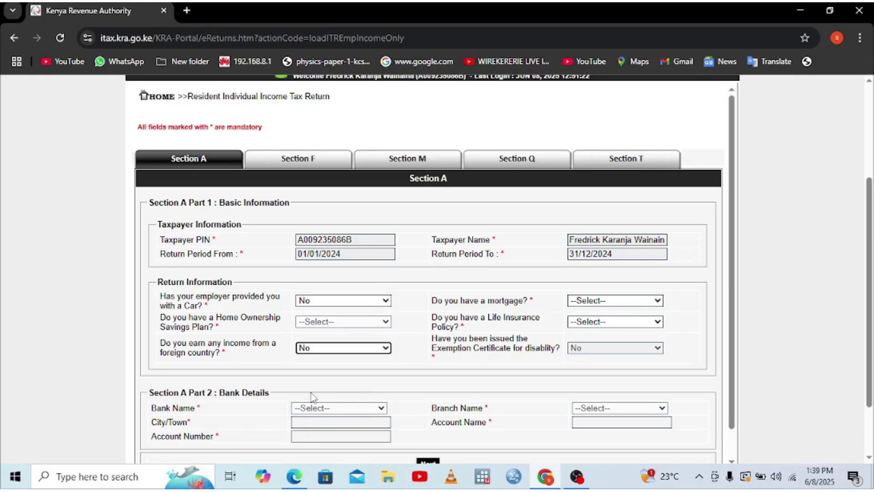
{"action": "left_click", "coordinate": [623, 300]}
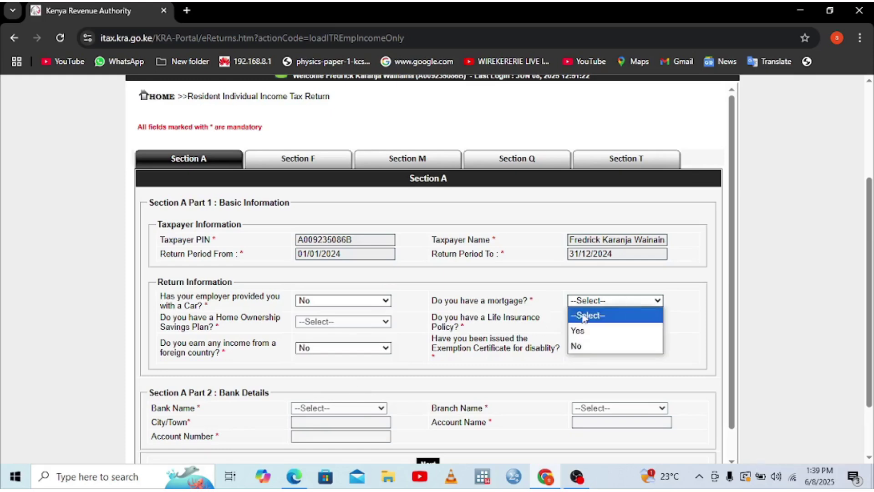
{"action": "left_click", "coordinate": [577, 345]}
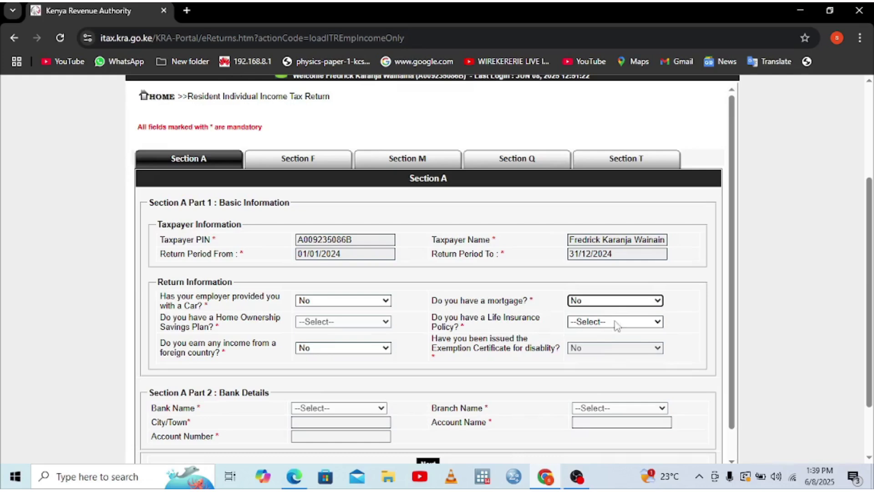
- Set Life Insurance Policy to Yes so Section L is added
{"action": "left_click", "coordinate": [631, 323]}
{"action": "left_click", "coordinate": [580, 352]}
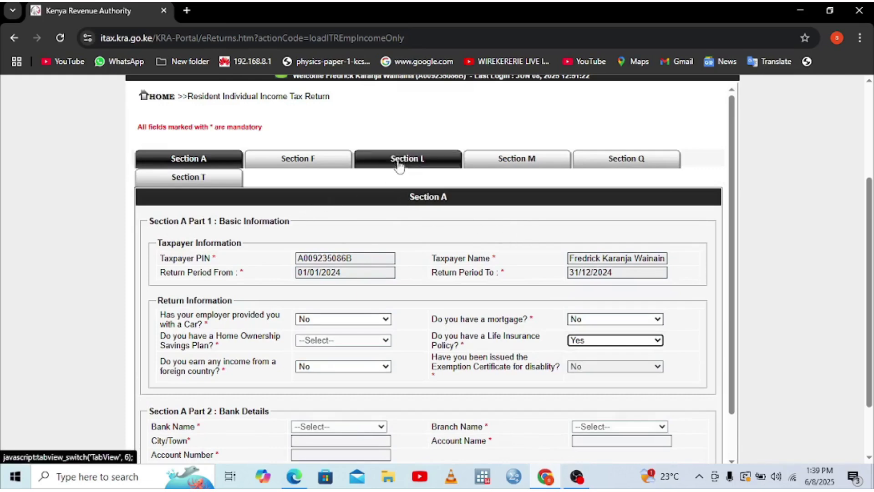
{"action": "left_click", "coordinate": [646, 341]}
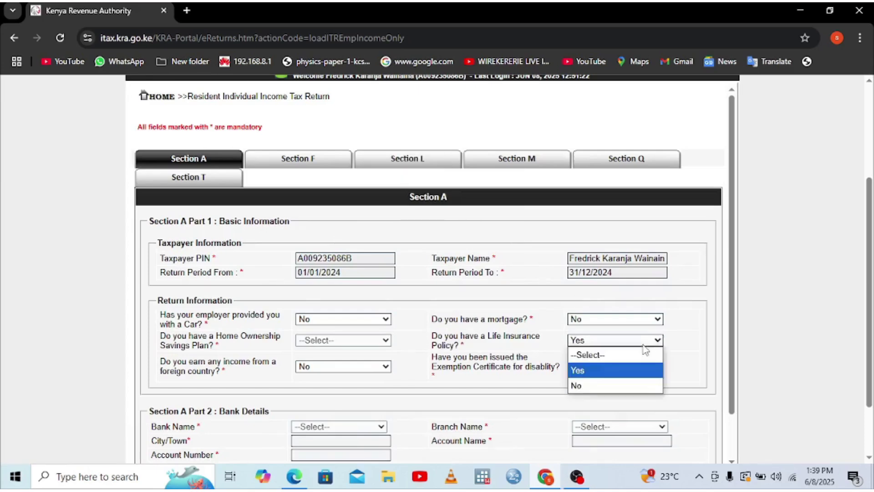
{"action": "left_click", "coordinate": [578, 385]}
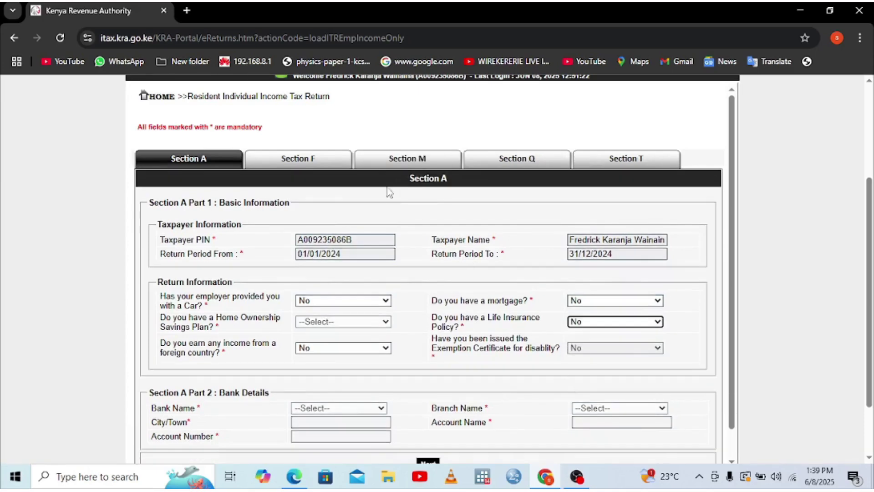
{"action": "left_click", "coordinate": [648, 323]}
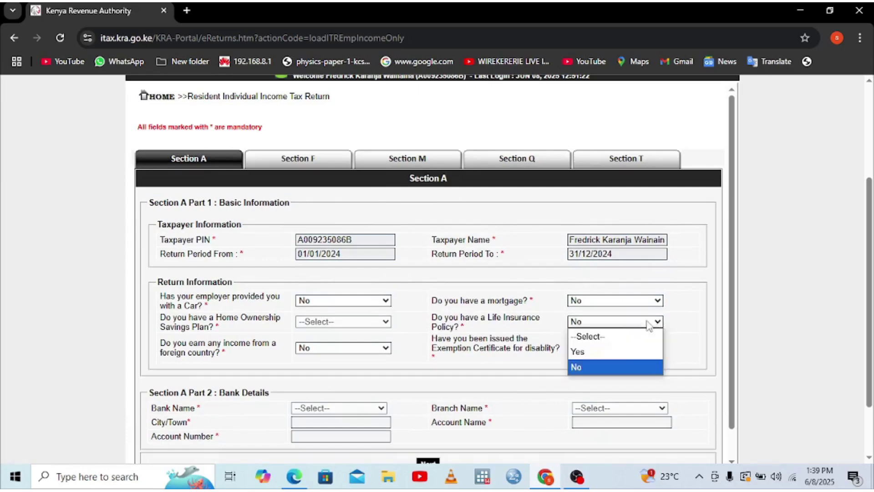
{"action": "left_click", "coordinate": [580, 353]}
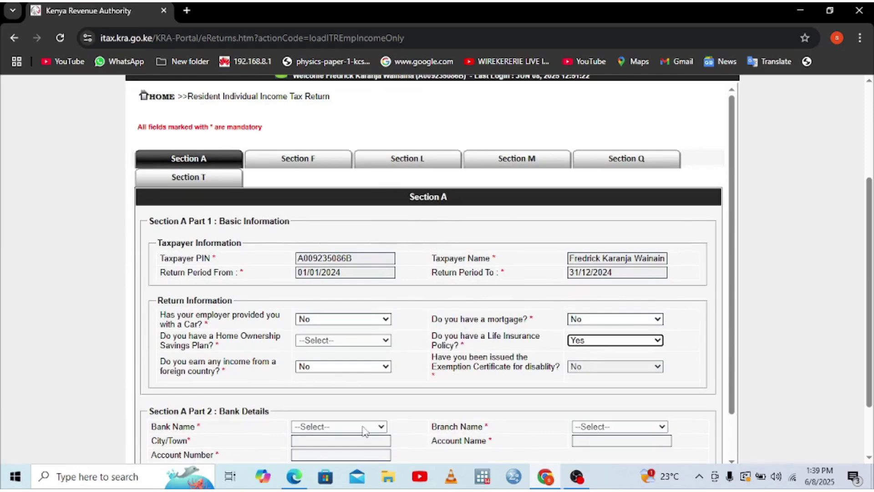
- Open the Section L Computation of Insurance Relief form at the insurance company PIN field
{"action": "left_click", "coordinate": [405, 162]}
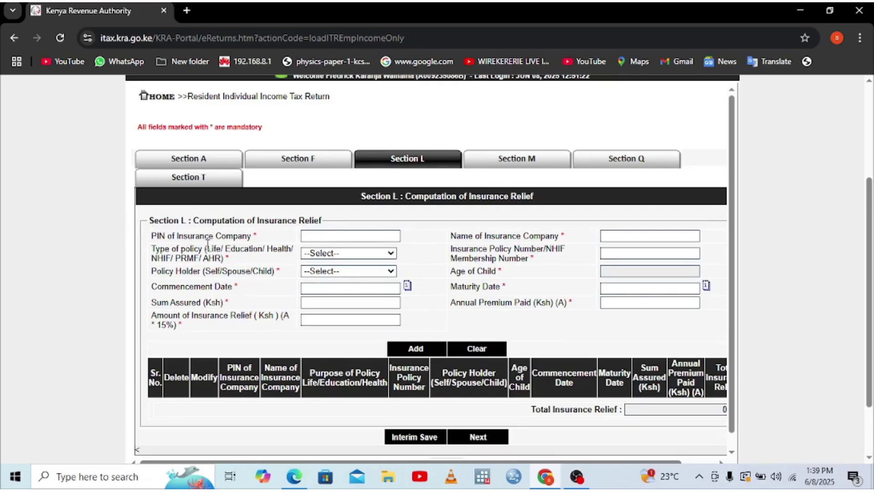
{"action": "left_click", "coordinate": [326, 234]}
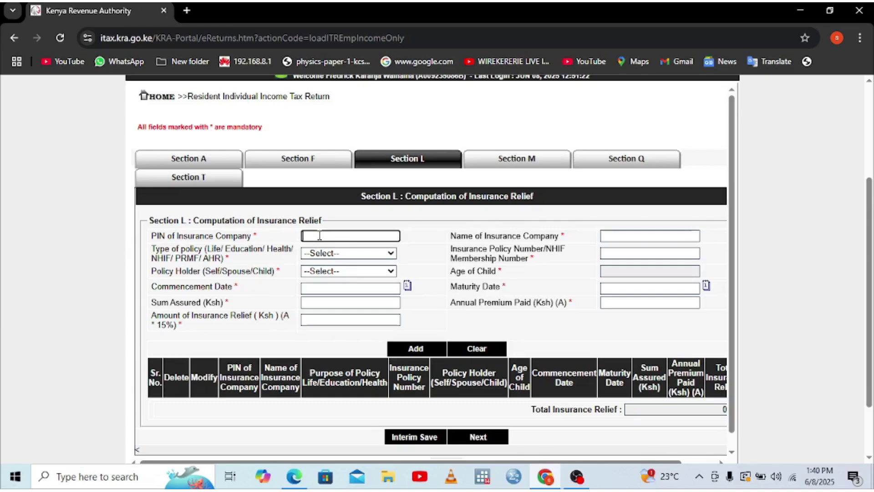
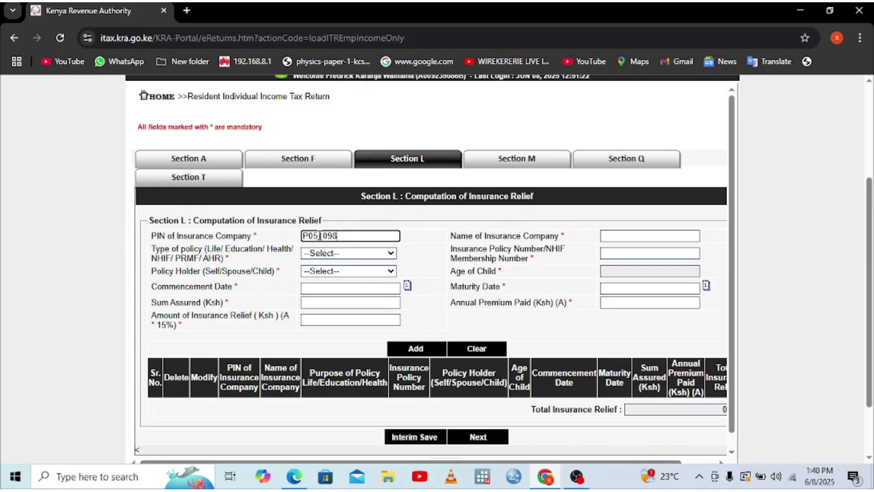
- Enter the insurance company's PIN, correcting the mistyped digits
{"action": "key", "text": "BackSpace"}
{"action": "key", "text": "BackSpace"}
{"action": "key", "text": "BackSpace"}
{"action": "key", "text": "BackSpace"}
{"action": "key", "text": "BackSpace"}
{"action": "key", "text": "BackSpace"}
{"action": "key", "text": "BackSpace"}
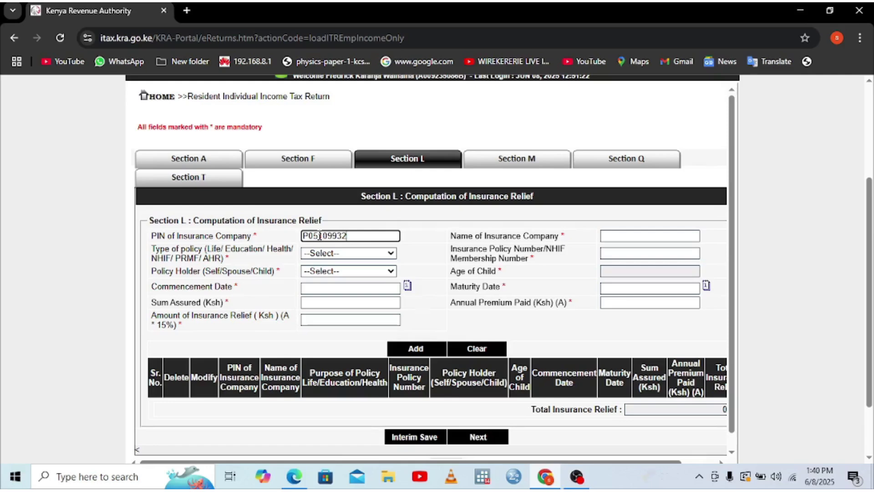
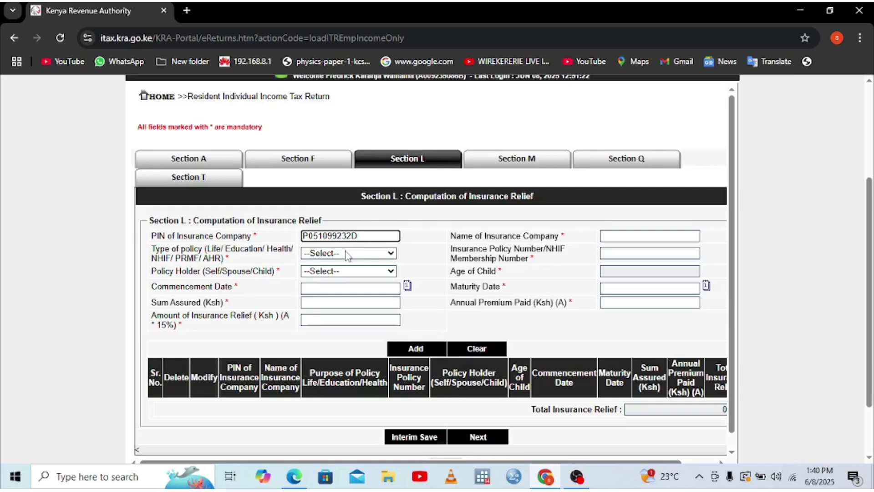
- Choose NHIF as the policy type so National Hospital Insurance fills in as insurer
{"action": "left_click", "coordinate": [347, 253]}
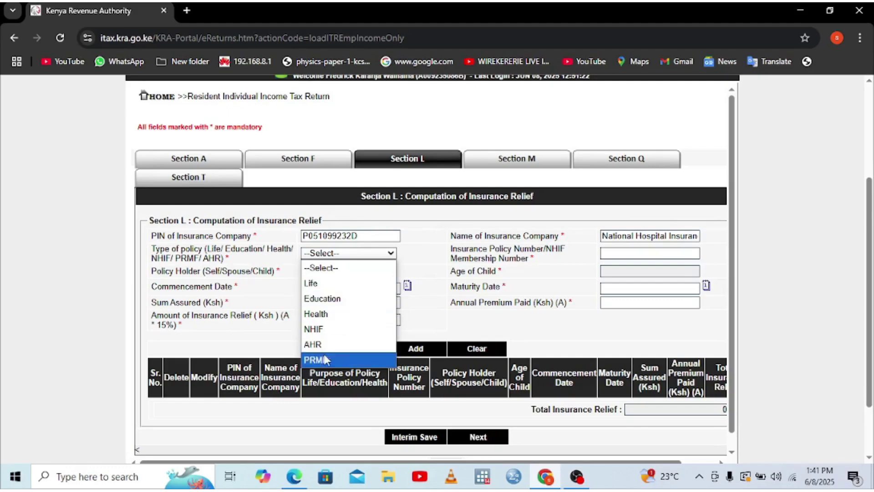
{"action": "left_click", "coordinate": [324, 329]}
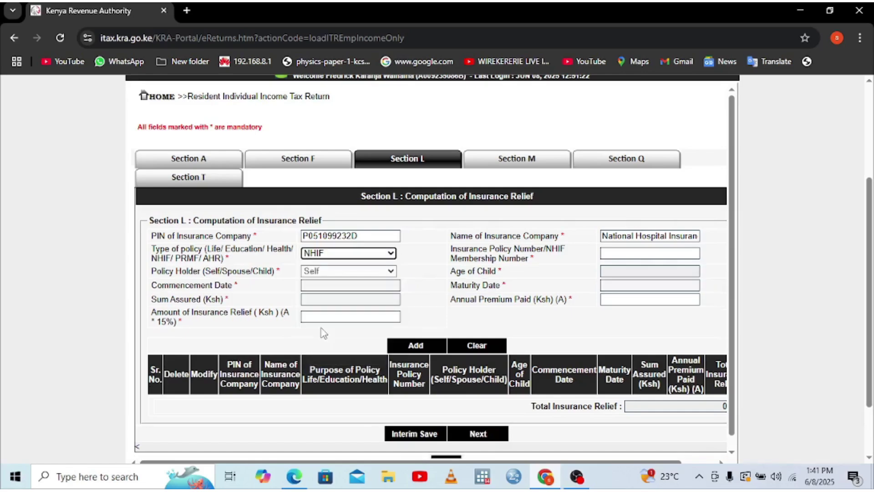
{"action": "left_click", "coordinate": [645, 301]}
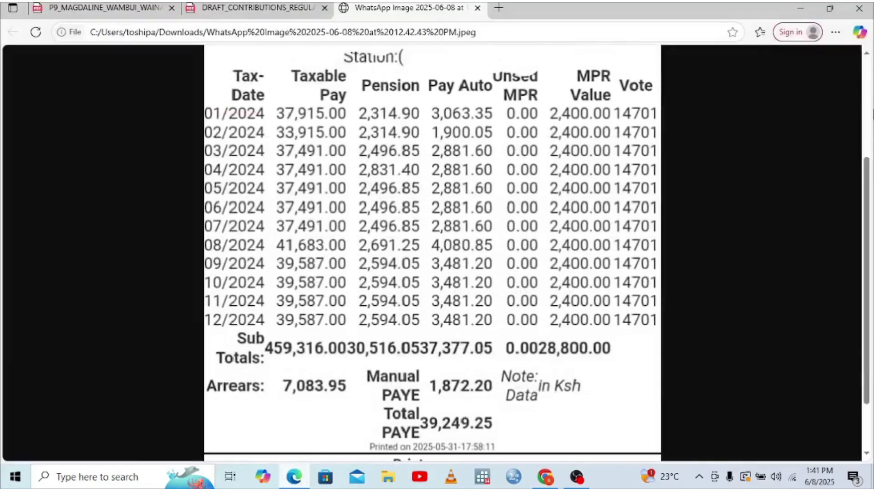
{"action": "scroll", "coordinate": [432, 273], "scroll_direction": "up", "scroll_amount": 4}
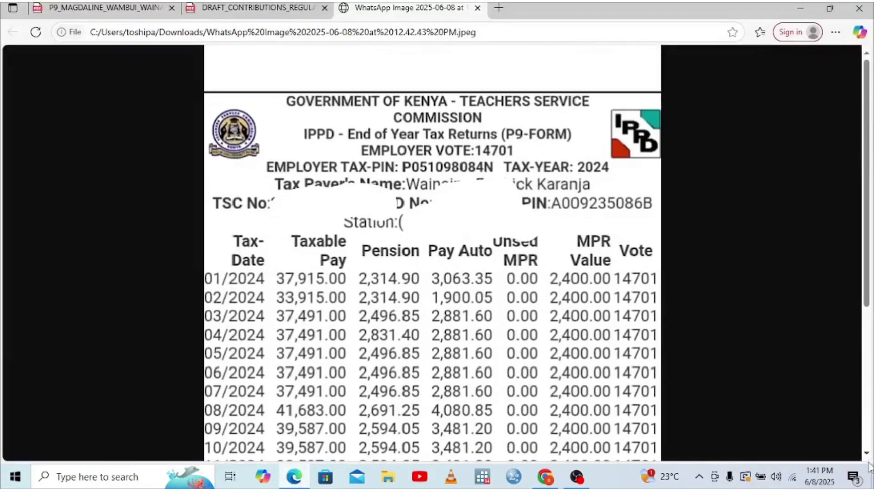
{"action": "scroll", "coordinate": [866, 454], "scroll_direction": "down", "scroll_amount": 3}
{"action": "scroll", "coordinate": [866, 454], "scroll_direction": "down", "scroll_amount": 1}
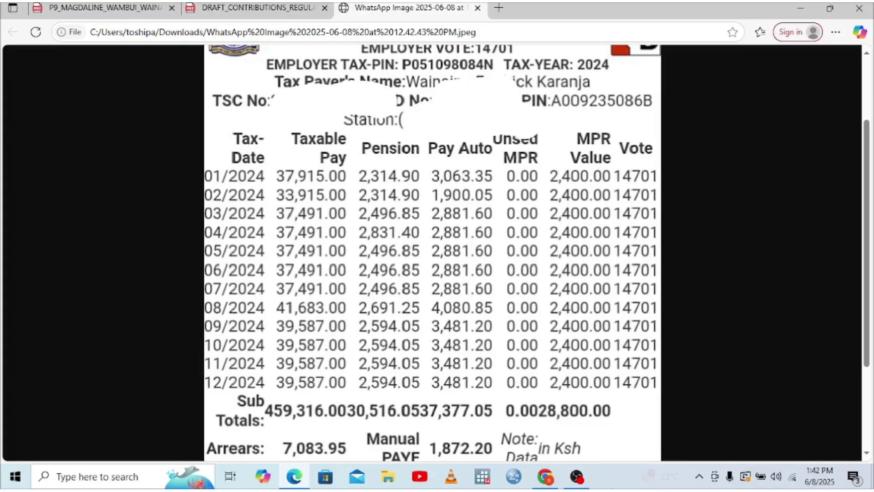
{"action": "left_click", "coordinate": [545, 476]}
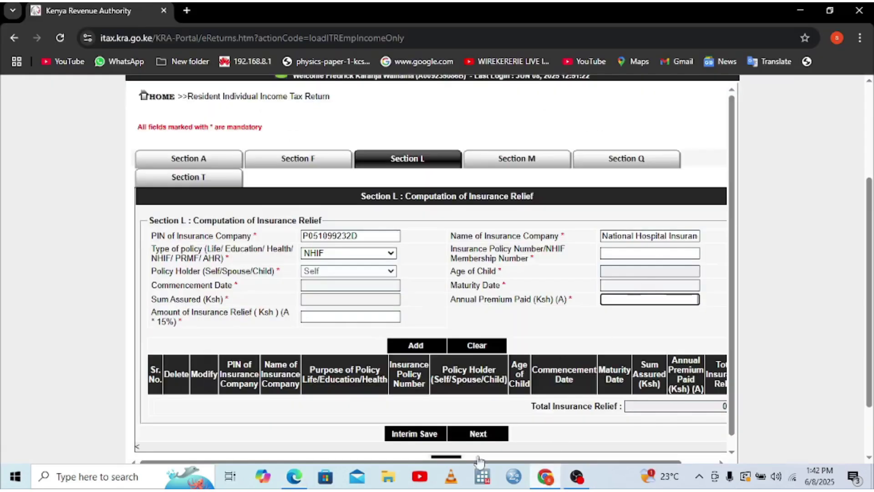
{"action": "left_click", "coordinate": [294, 478]}
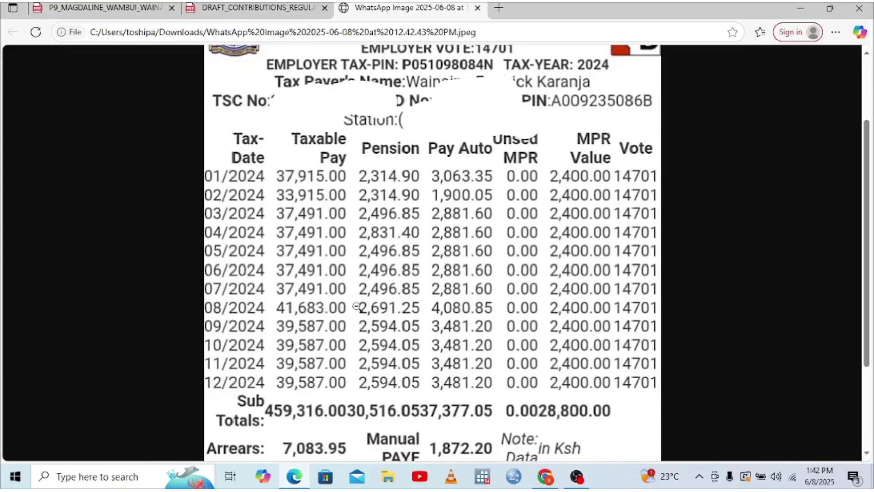
{"action": "left_click", "coordinate": [246, 9]}
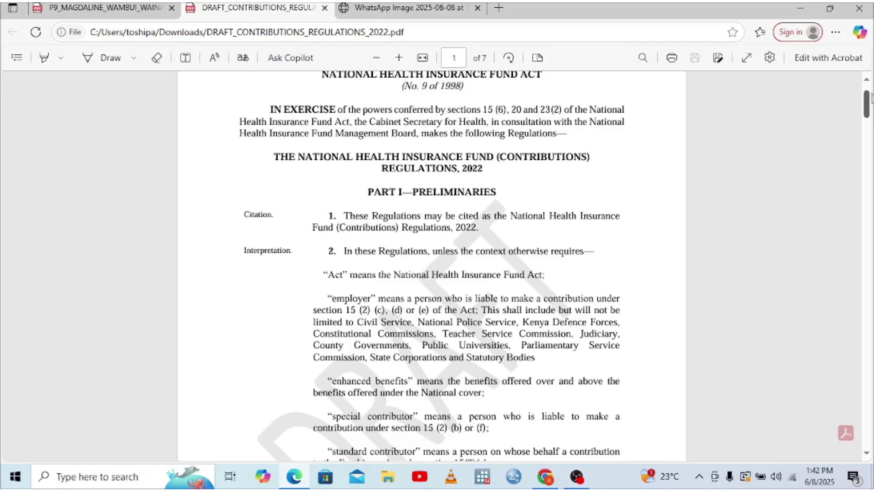
{"action": "scroll", "coordinate": [869, 91], "scroll_direction": "up", "scroll_amount": 2}
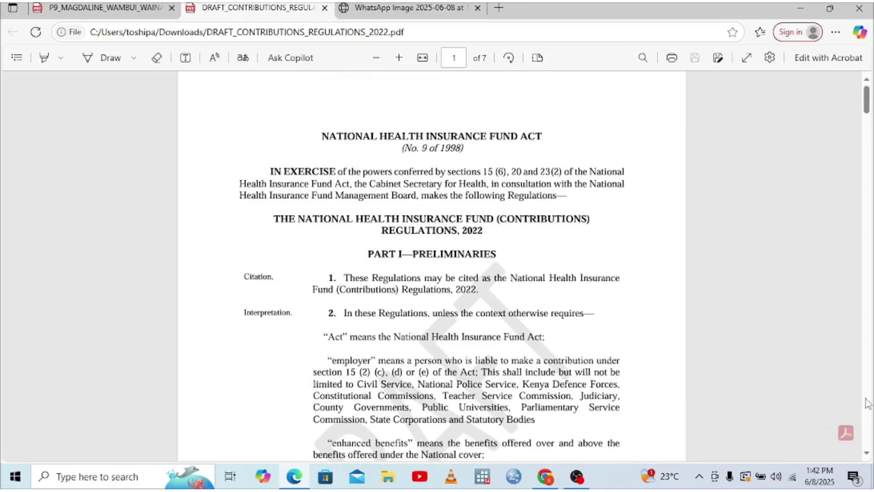
{"action": "scroll", "coordinate": [867, 403], "scroll_direction": "down", "scroll_amount": 20}
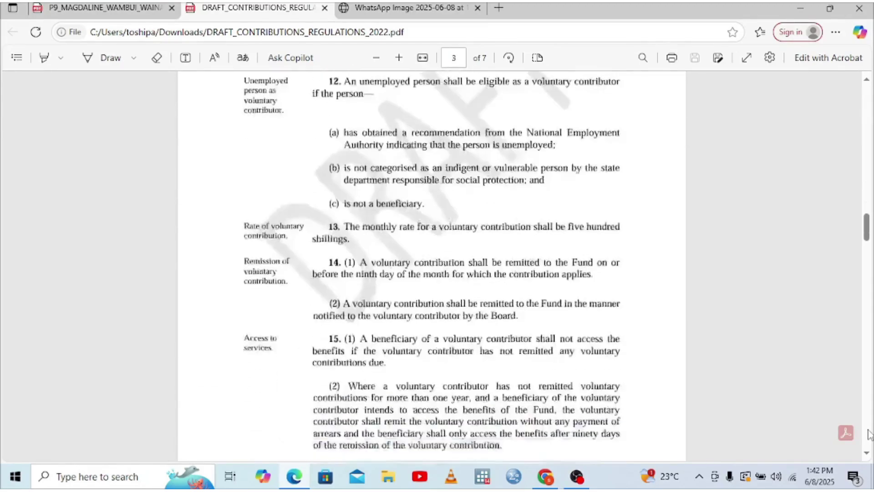
{"action": "scroll", "coordinate": [869, 434], "scroll_direction": "down", "scroll_amount": 20}
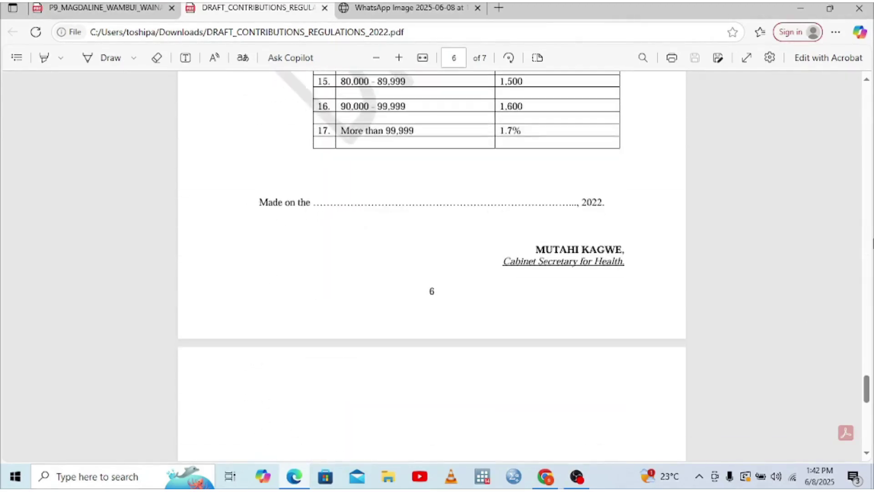
{"action": "scroll", "coordinate": [869, 87], "scroll_direction": "up", "scroll_amount": 5}
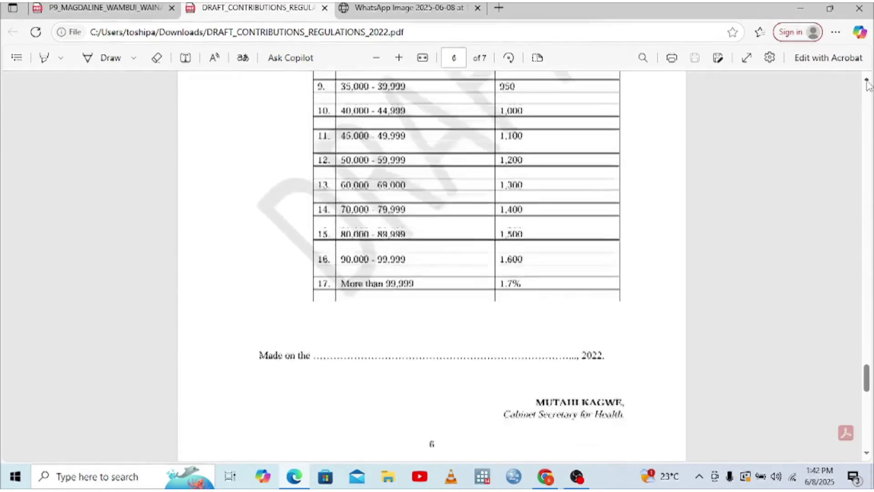
{"action": "left_click", "coordinate": [398, 6]}
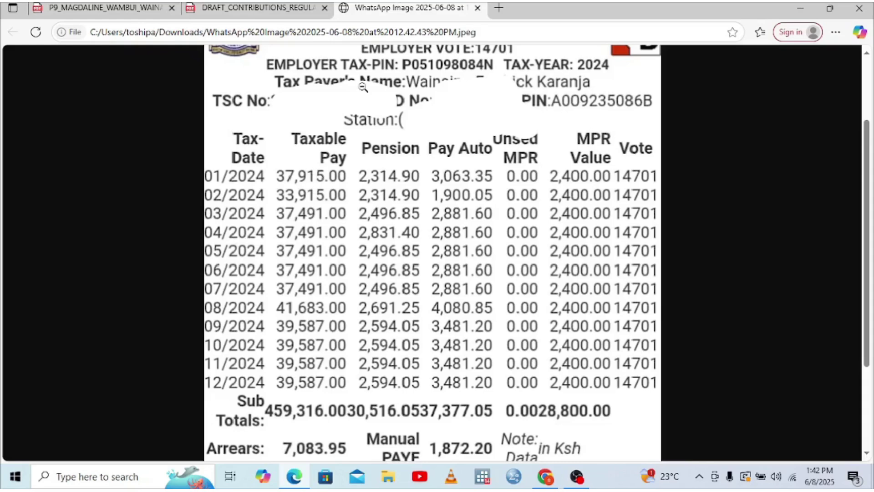
{"action": "left_click", "coordinate": [261, 5]}
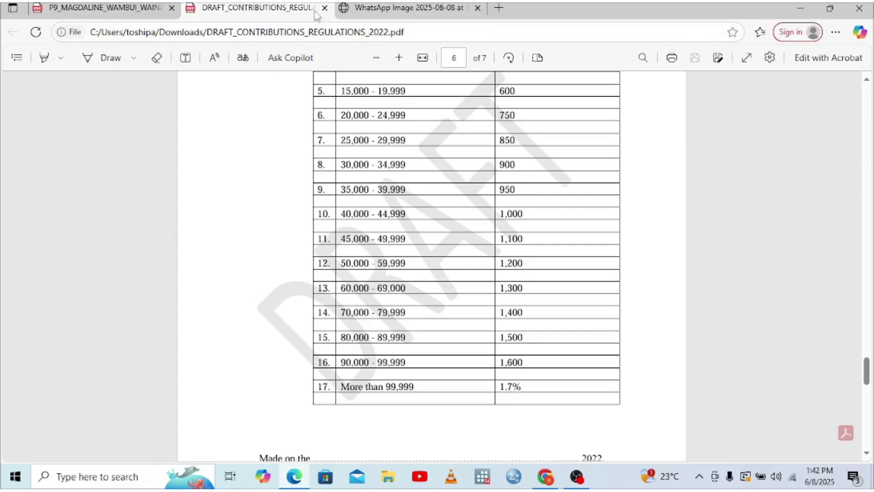
{"action": "left_click", "coordinate": [368, 10]}
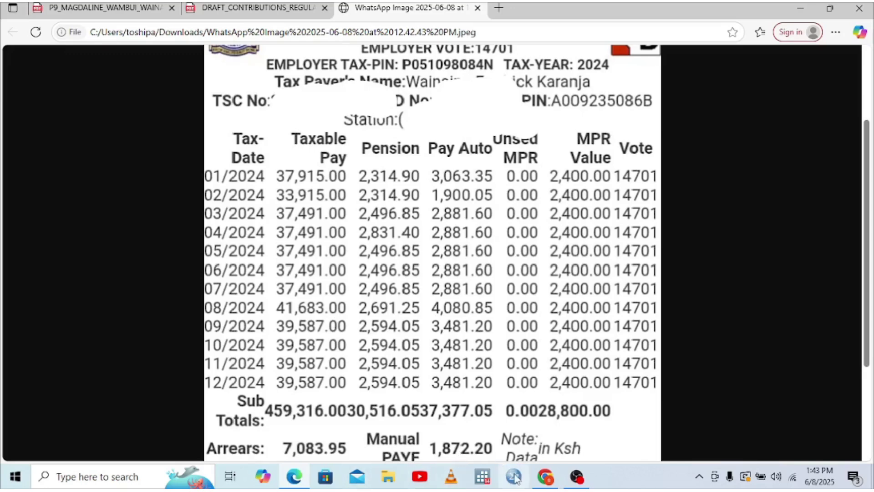
- Enter an 8,550 annual premium (1,282.00 relief) and the NHIF membership number, then add it
{"action": "left_click", "coordinate": [543, 478]}
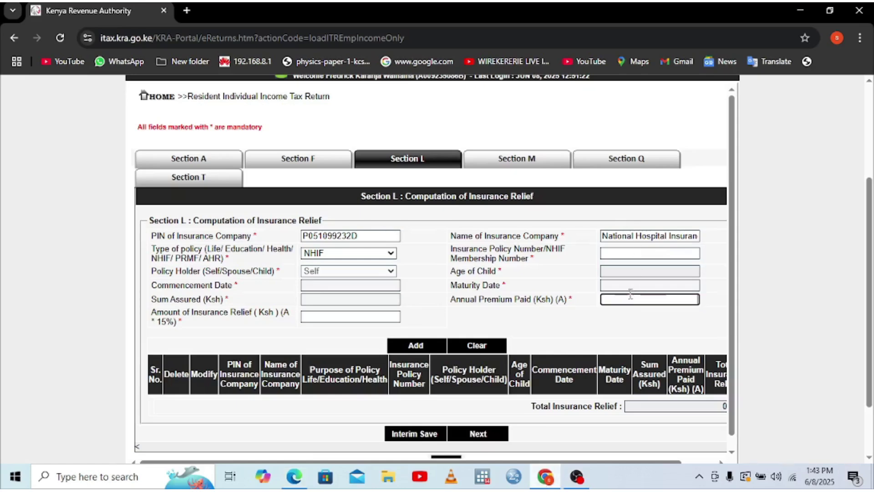
{"action": "type", "text": "8550"}
{"action": "left_click", "coordinate": [611, 338]}
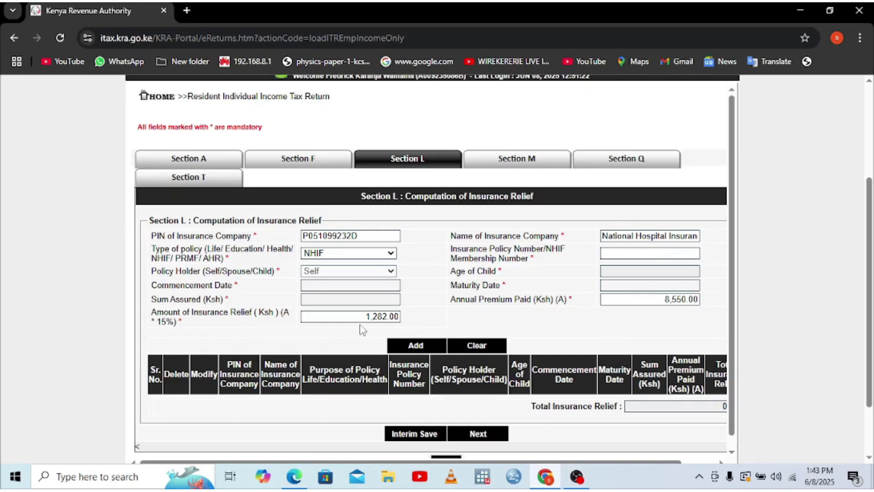
{"action": "left_click", "coordinate": [607, 255]}
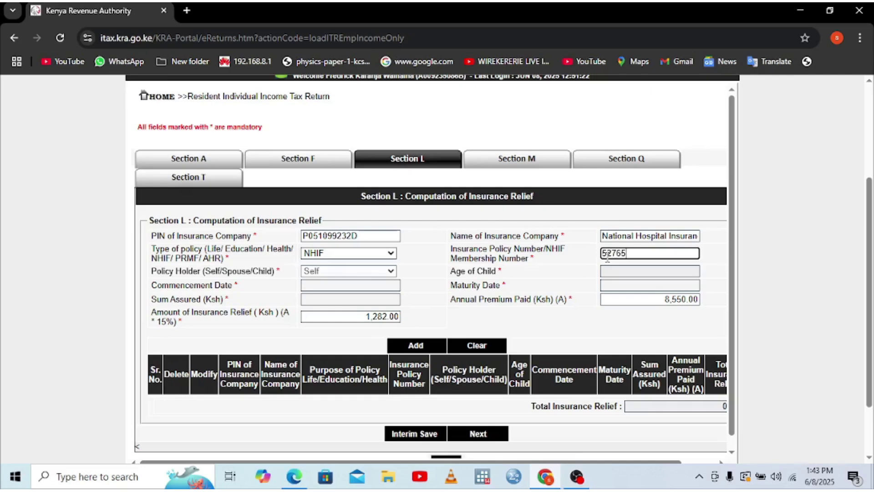
{"action": "left_click", "coordinate": [634, 287]}
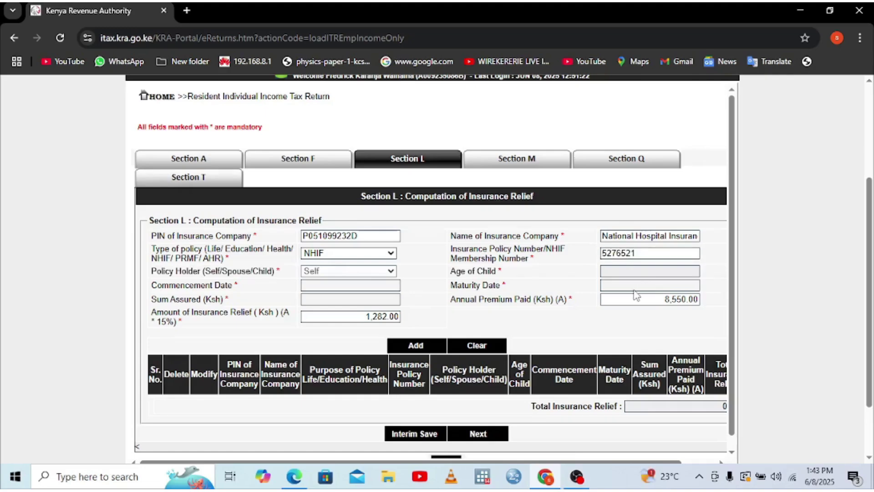
{"action": "left_click", "coordinate": [415, 347]}
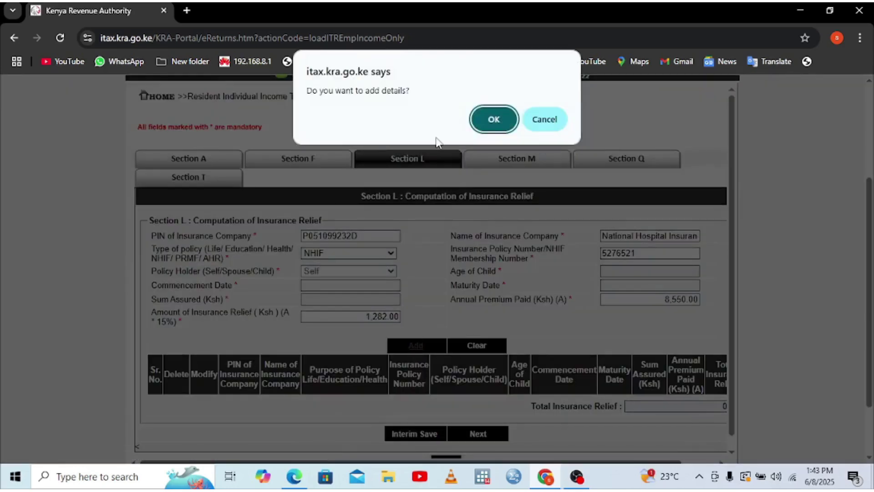
- Confirm adding the details so NHIF appears as row 1 of the relief table
{"action": "left_click", "coordinate": [494, 118]}
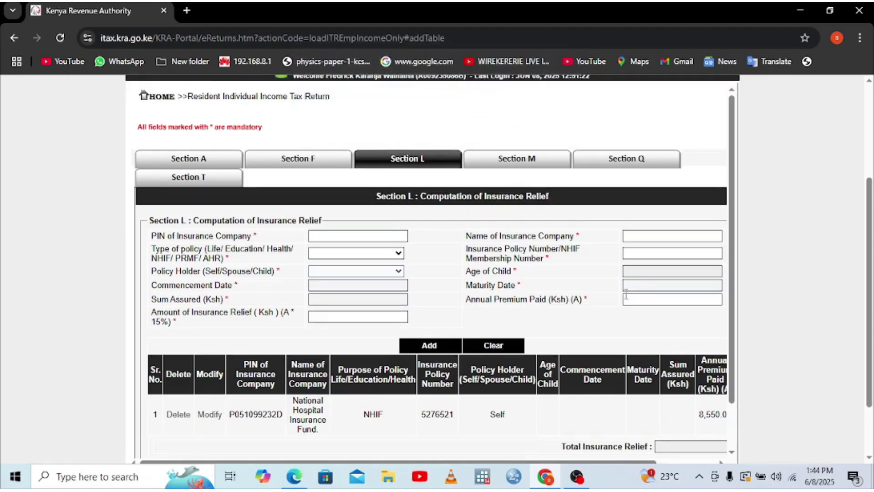
{"action": "scroll", "coordinate": [869, 460], "scroll_direction": "down", "scroll_amount": 2}
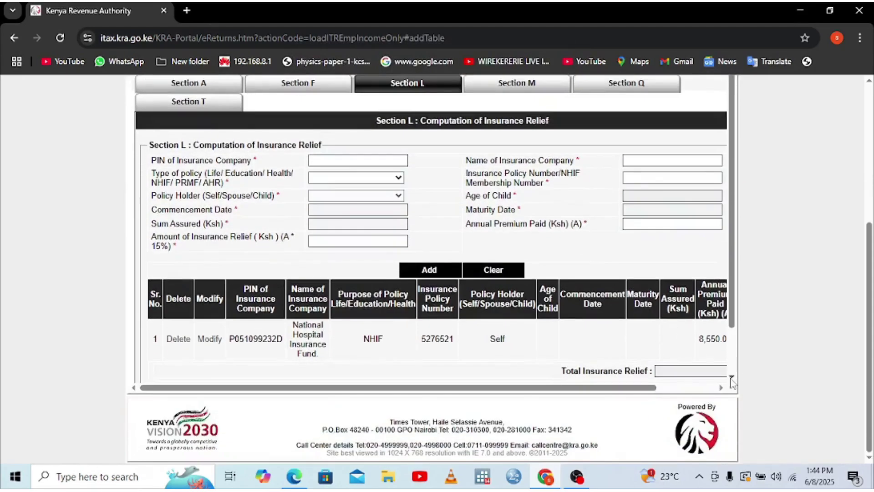
{"action": "scroll", "coordinate": [731, 378], "scroll_direction": "down", "scroll_amount": 1}
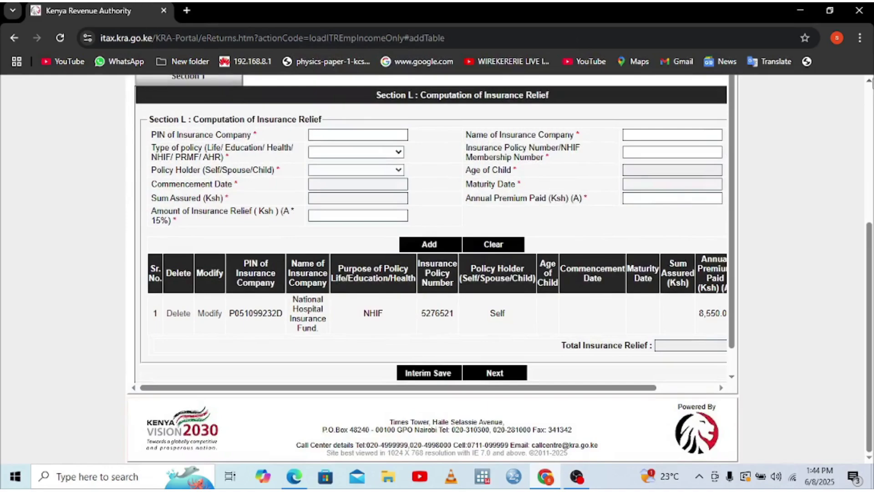
{"action": "scroll", "coordinate": [436, 268], "scroll_direction": "up", "scroll_amount": 3}
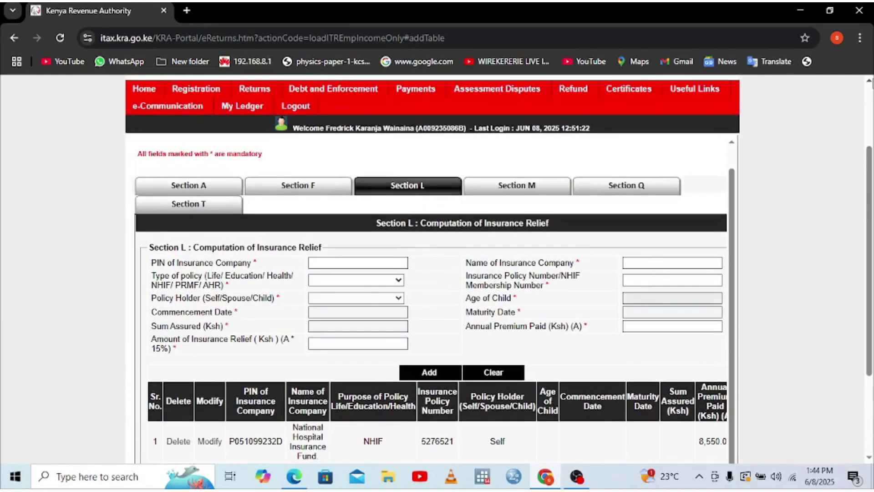
- Select AHR as the policy type for a second relief entry, then view the 2024 P9 tax card
{"action": "left_click", "coordinate": [398, 282]}
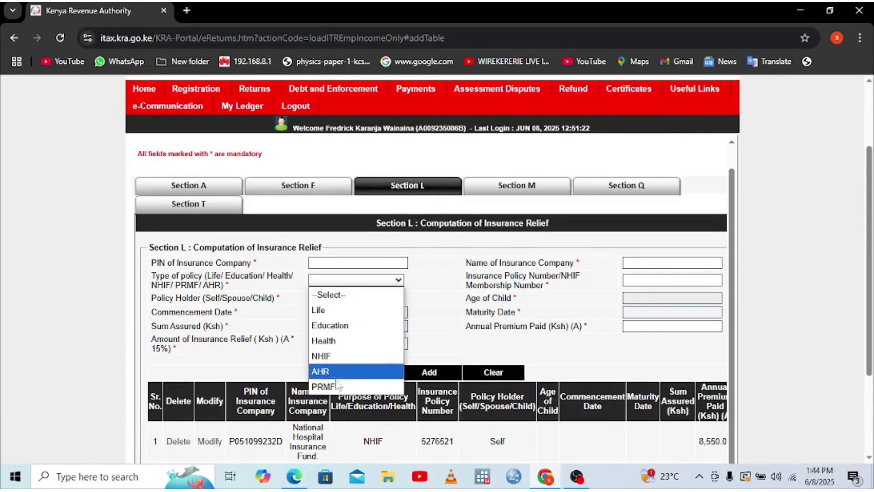
{"action": "left_click", "coordinate": [320, 372]}
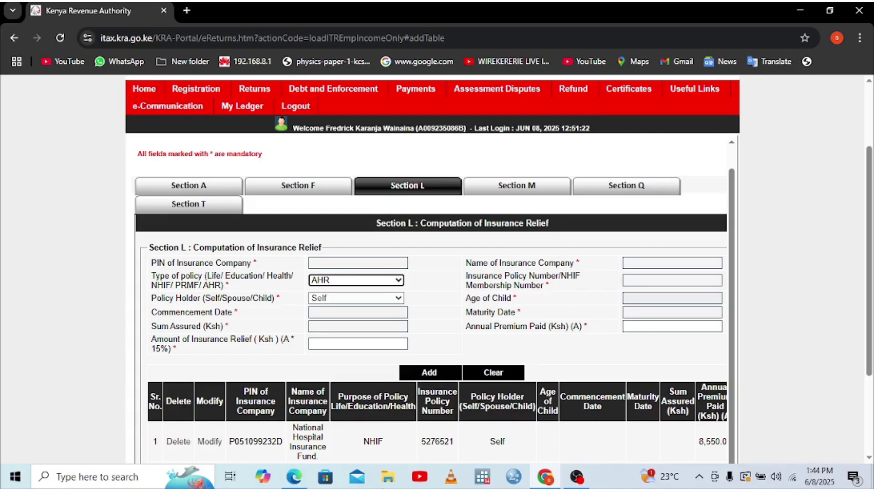
{"action": "left_click", "coordinate": [294, 476]}
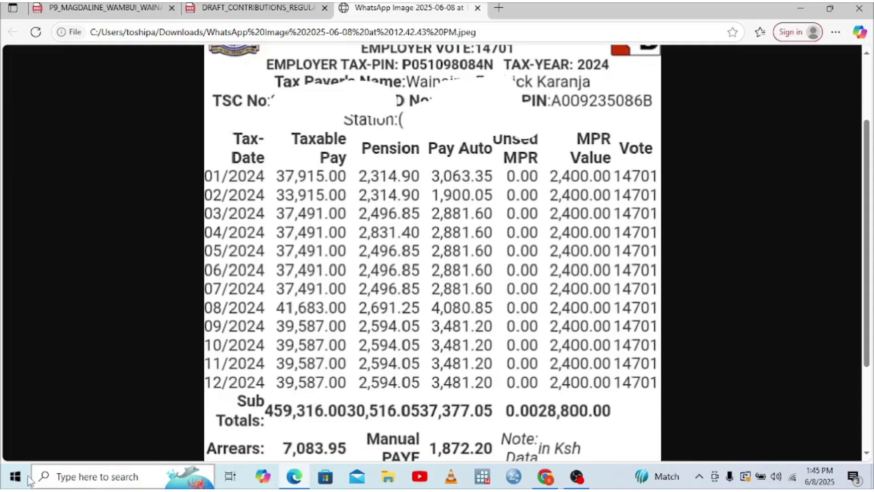
- Launch Windows Calculator from Windows search
{"action": "left_click", "coordinate": [64, 483]}
{"action": "type", "text": "C"}
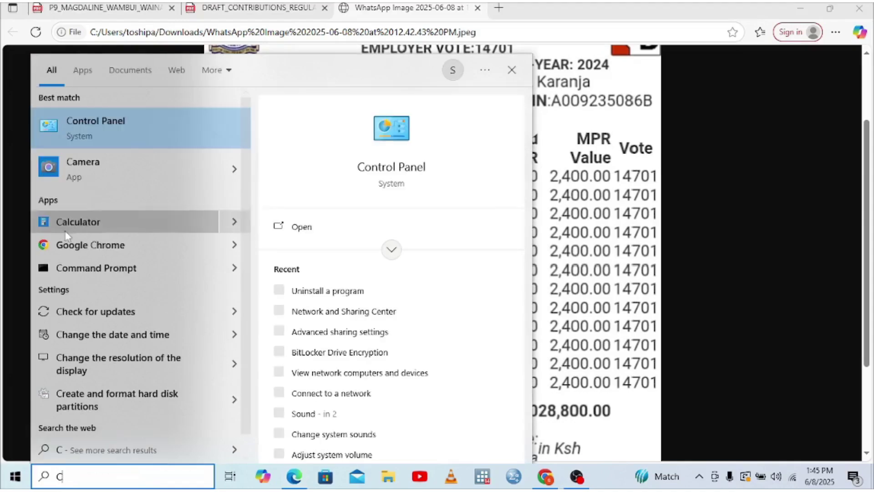
{"action": "left_click", "coordinate": [70, 223]}
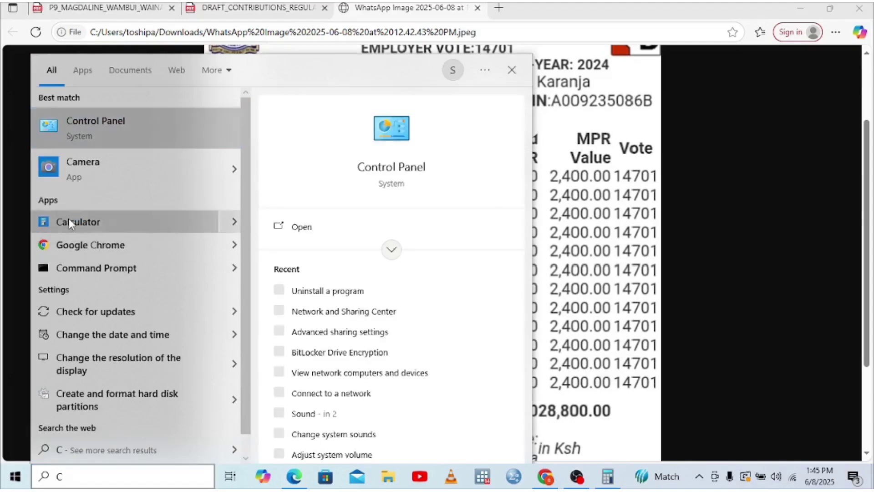
{"action": "left_click", "coordinate": [483, 71]}
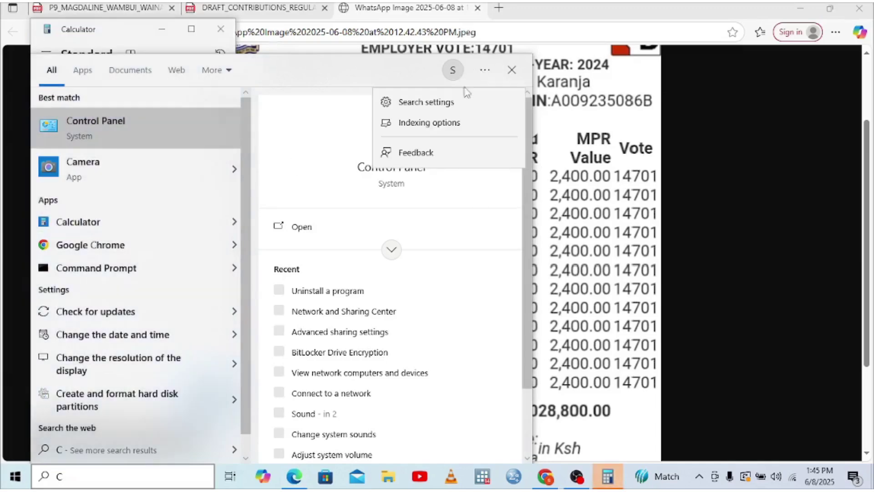
{"action": "left_click", "coordinate": [512, 70]}
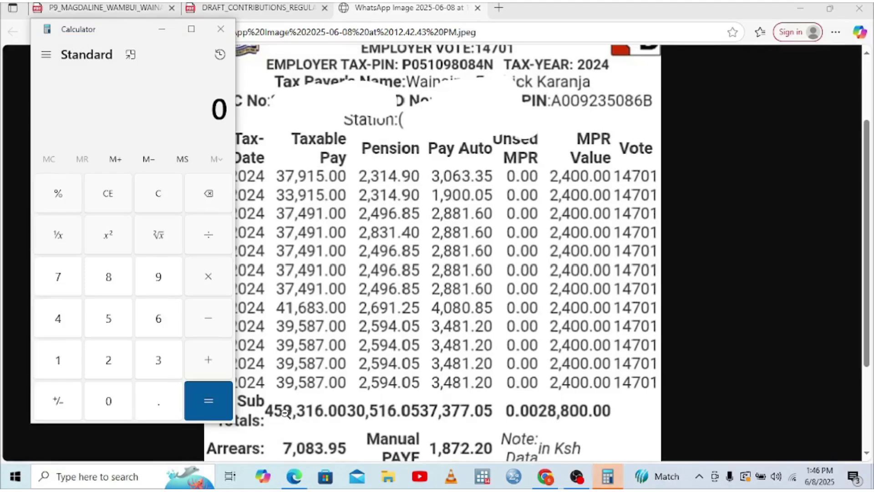
- Enter the 459,316 taxable pay total and start an addition
{"action": "left_click", "coordinate": [58, 315]}
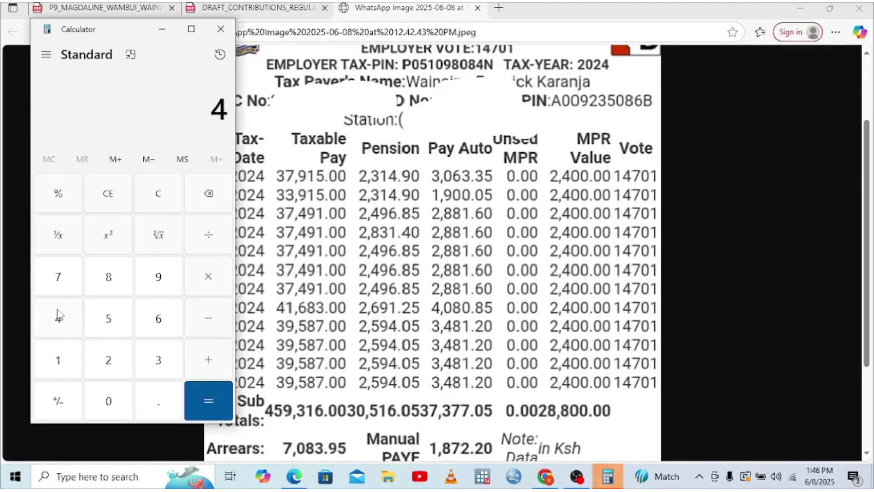
{"action": "left_click", "coordinate": [106, 318]}
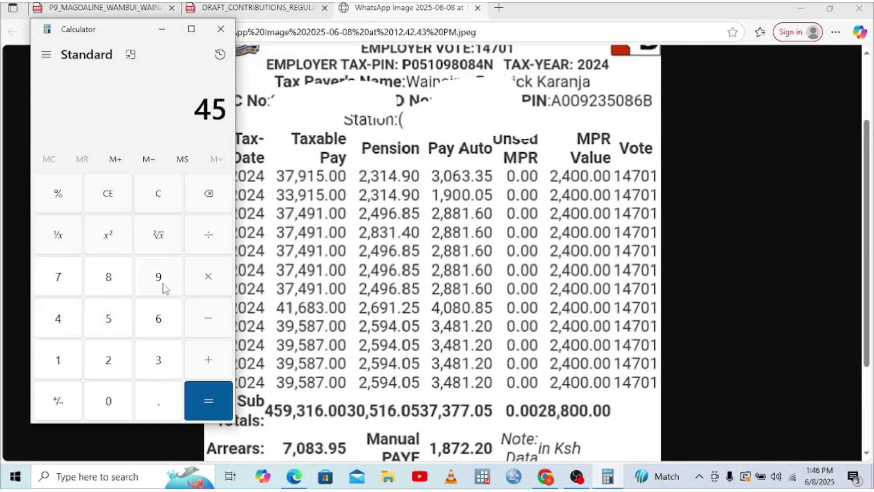
{"action": "left_click", "coordinate": [159, 280]}
{"action": "left_click", "coordinate": [162, 364]}
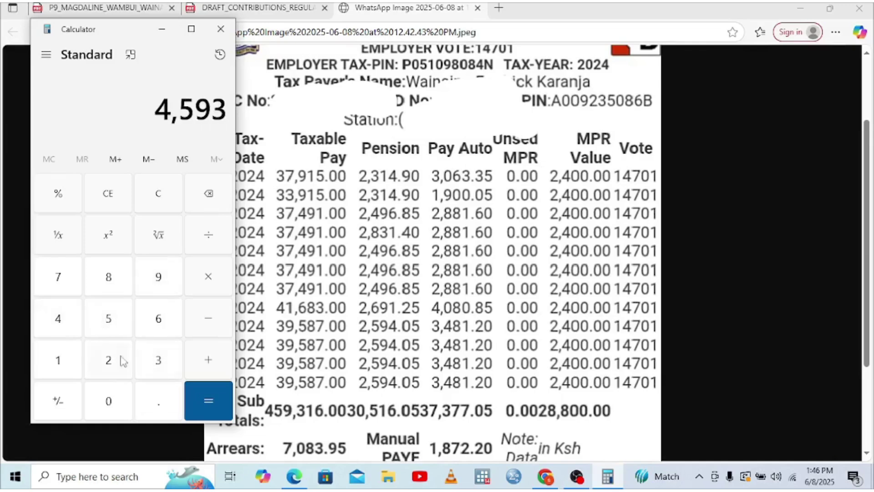
{"action": "left_click", "coordinate": [82, 362]}
{"action": "left_click", "coordinate": [160, 320]}
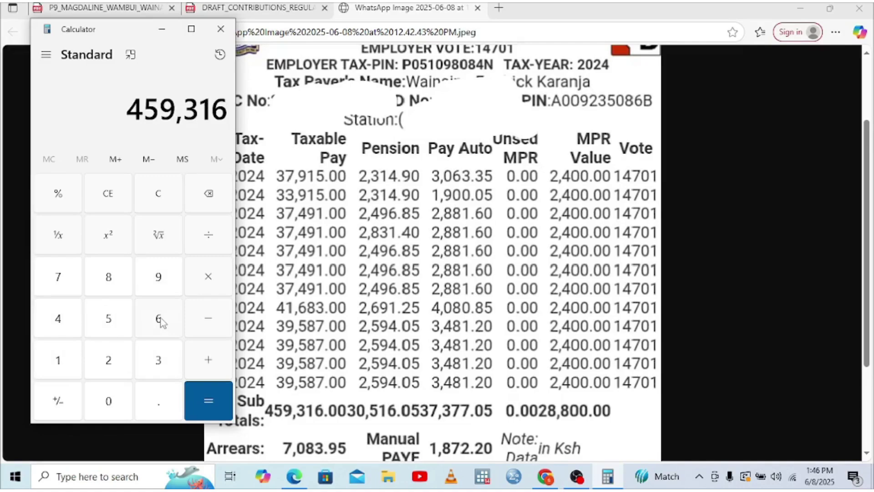
{"action": "left_click", "coordinate": [212, 361]}
- Add the 7,085.95 arrears to reach 466,401.95
{"action": "left_click", "coordinate": [64, 284]}
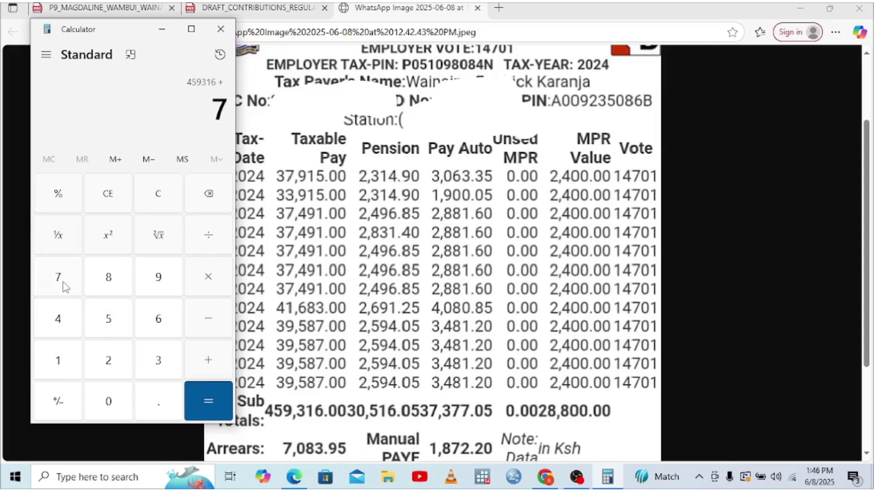
{"action": "left_click", "coordinate": [114, 402]}
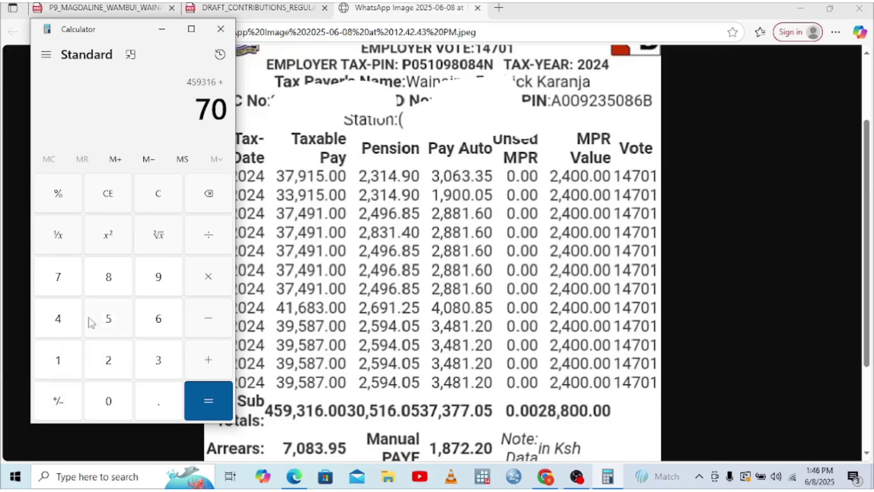
{"action": "left_click", "coordinate": [109, 283]}
{"action": "left_click", "coordinate": [114, 319]}
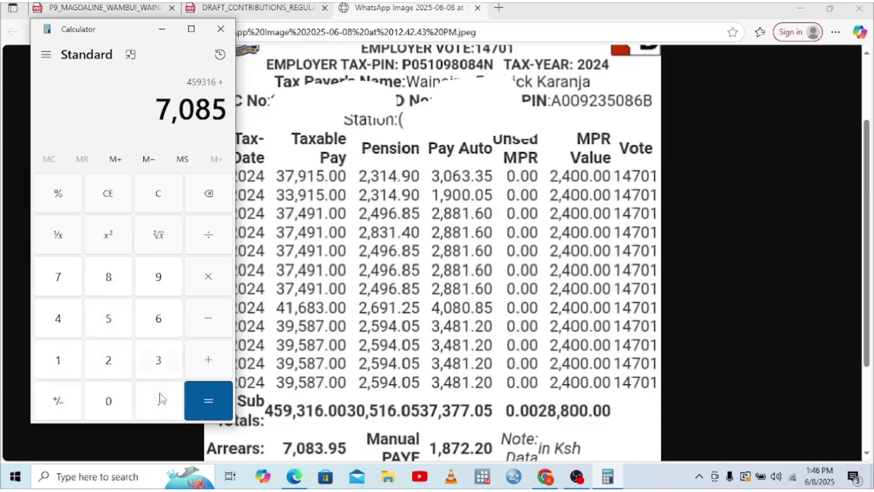
{"action": "left_click", "coordinate": [161, 404]}
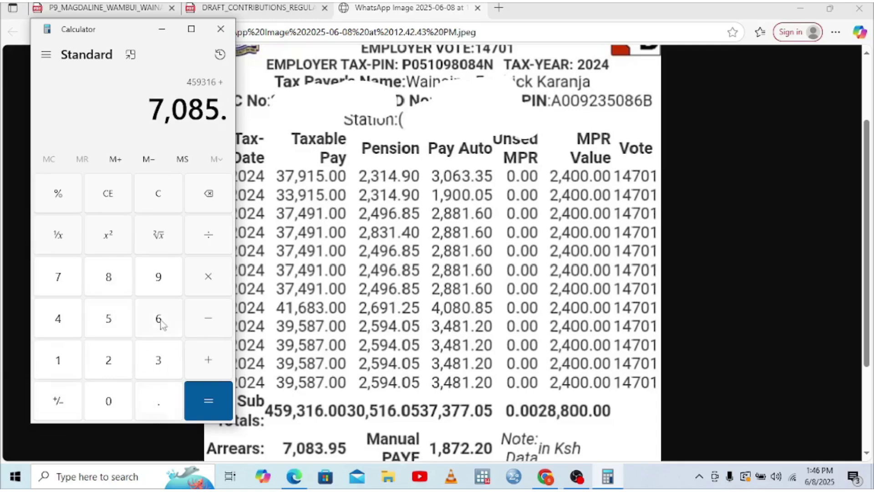
{"action": "left_click", "coordinate": [161, 280]}
{"action": "left_click", "coordinate": [111, 326]}
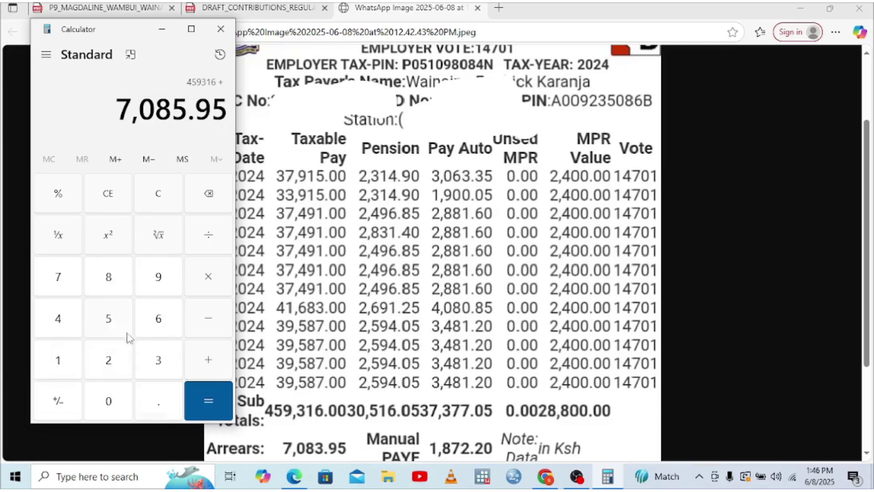
{"action": "left_click", "coordinate": [211, 399]}
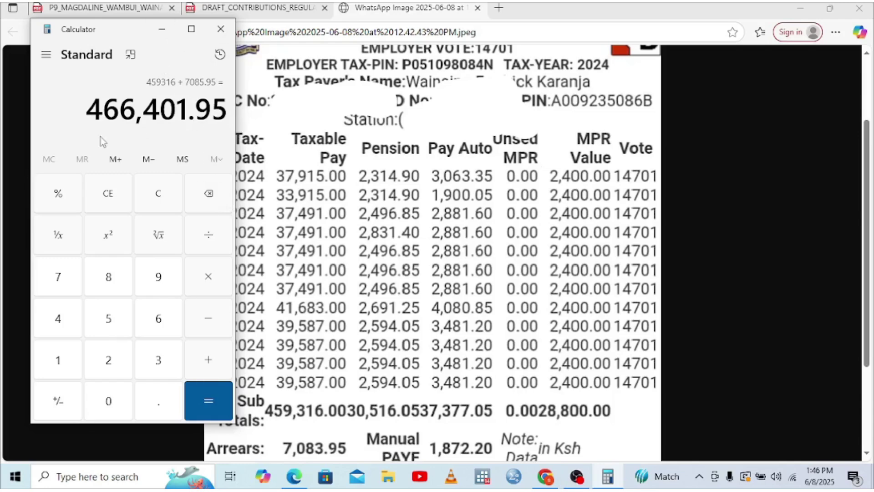
- Resize the calculator window and subtract January pay of 37,915
{"action": "left_click_drag", "start_coordinate": [31, 136], "coordinate": [5, 135]}
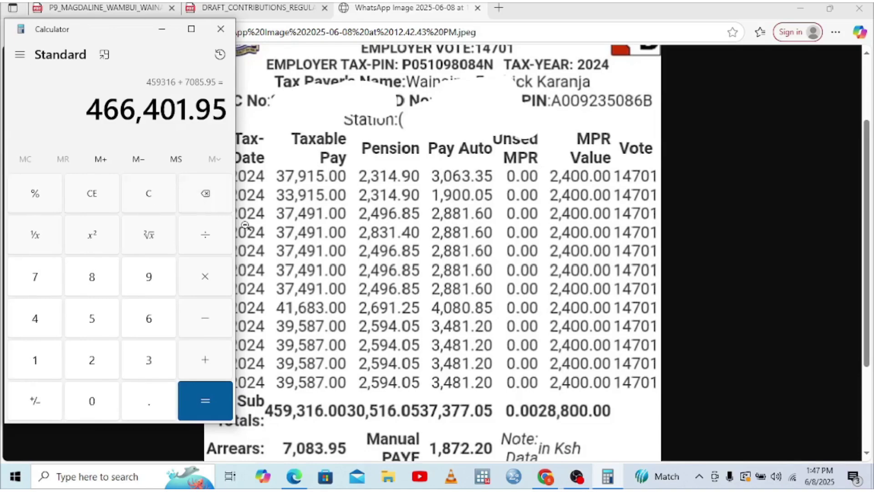
{"action": "left_click_drag", "start_coordinate": [234, 227], "coordinate": [209, 227]}
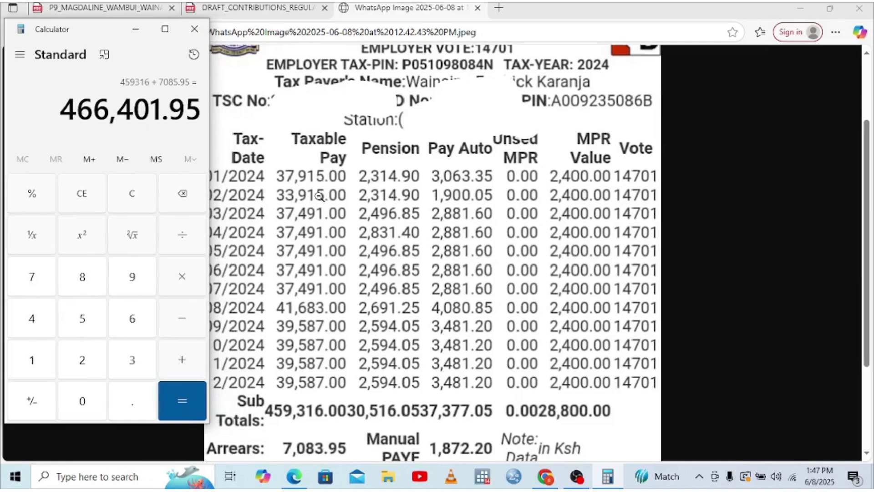
{"action": "left_click", "coordinate": [186, 320]}
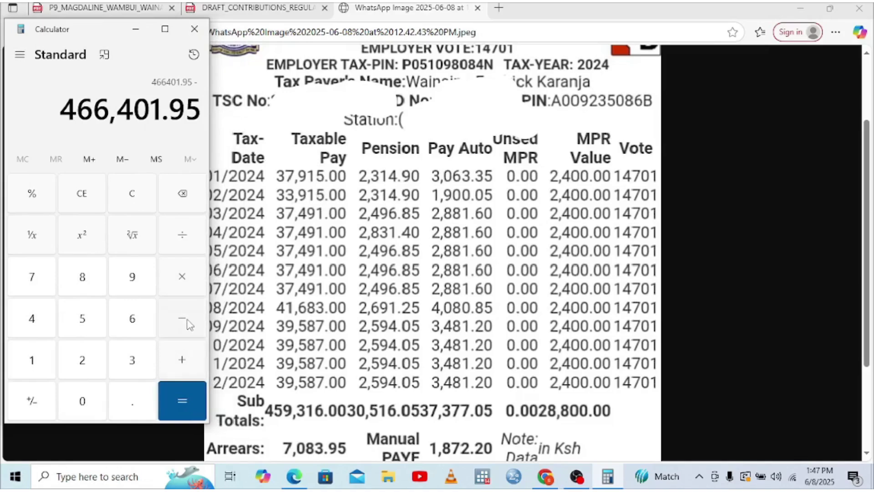
{"action": "left_click", "coordinate": [132, 361]}
{"action": "left_click", "coordinate": [29, 273]}
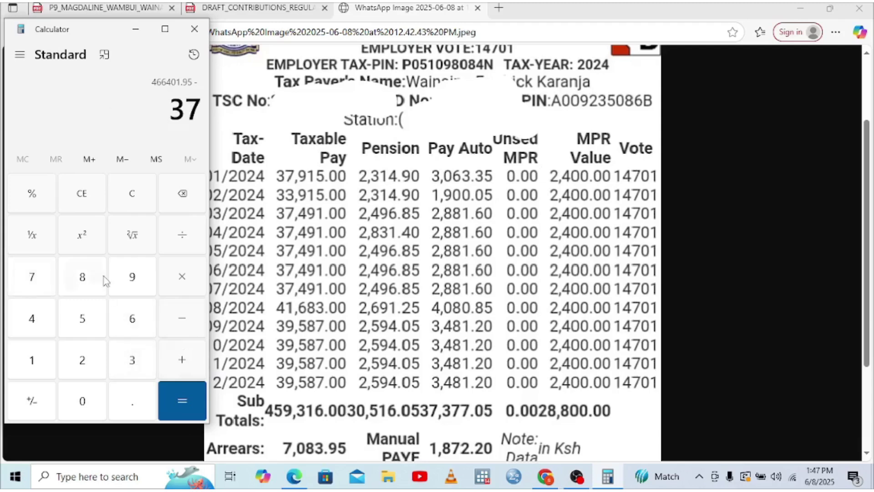
{"action": "left_click", "coordinate": [130, 277]}
{"action": "left_click", "coordinate": [38, 362]}
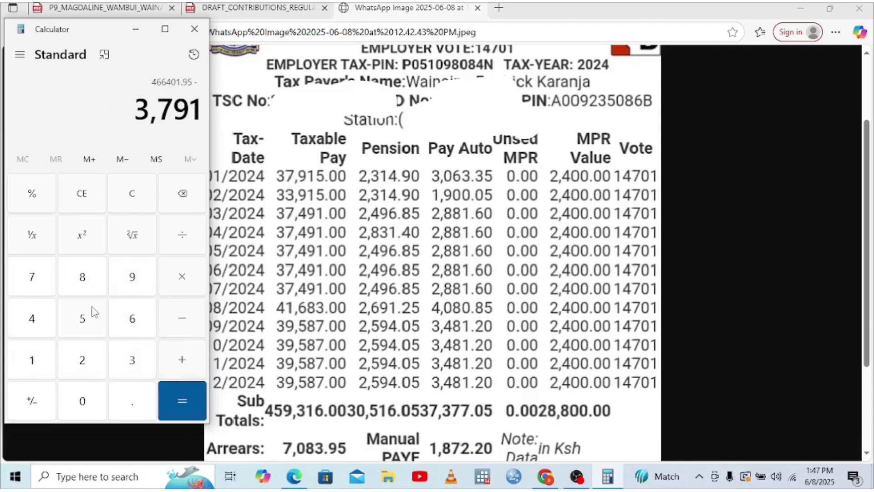
{"action": "left_click", "coordinate": [90, 314]}
{"action": "left_click", "coordinate": [183, 323]}
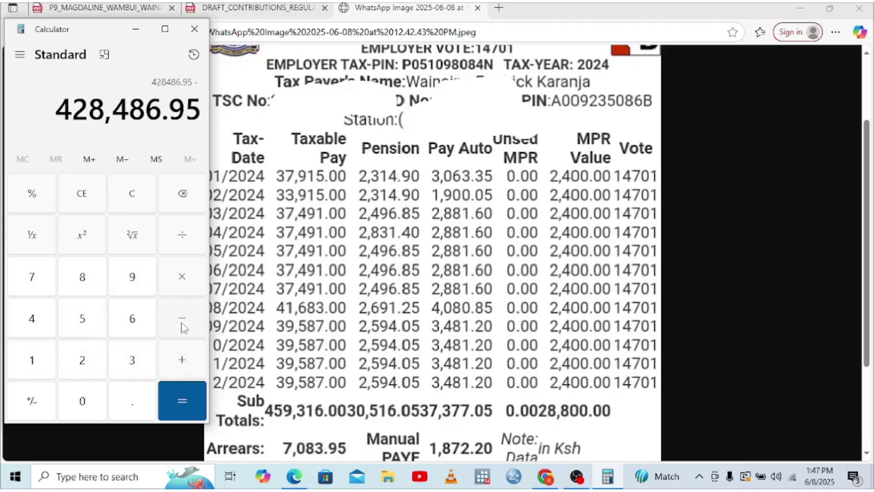
- Subtract February pay of 33,915 to get 394,571.95
{"action": "left_click", "coordinate": [133, 361]}
{"action": "left_click", "coordinate": [133, 361]}
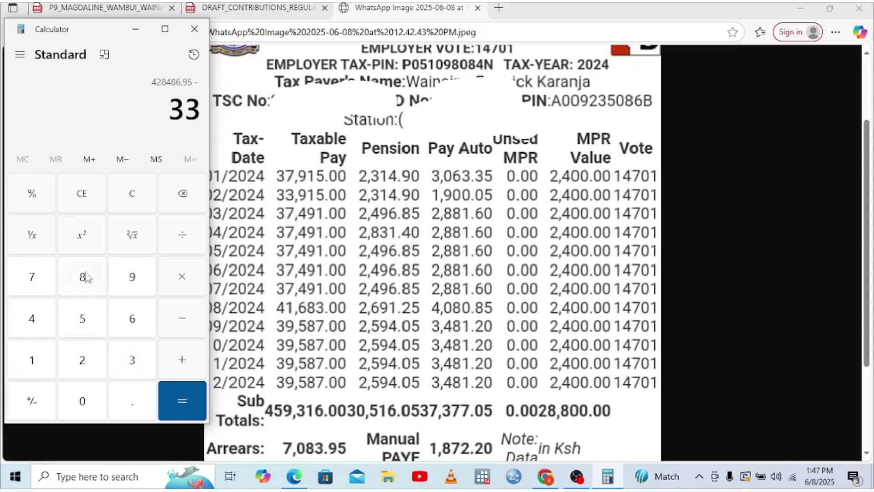
{"action": "left_click", "coordinate": [125, 278]}
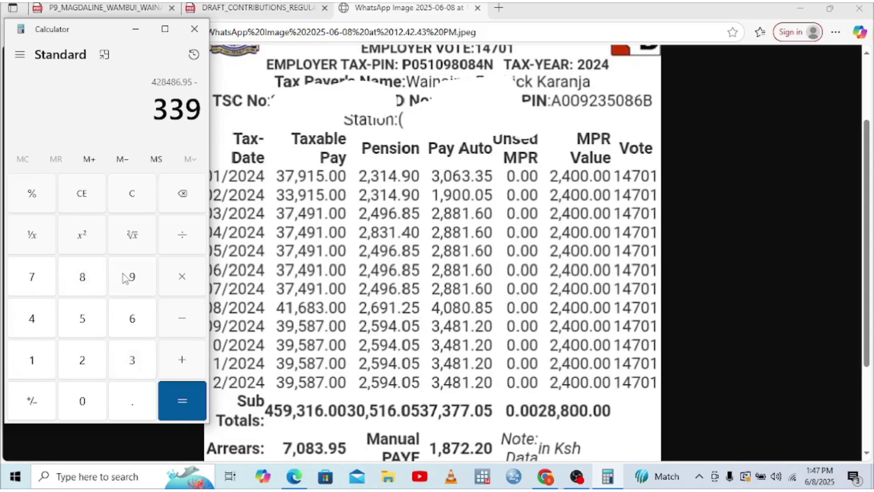
{"action": "left_click", "coordinate": [31, 362]}
{"action": "left_click", "coordinate": [82, 314]}
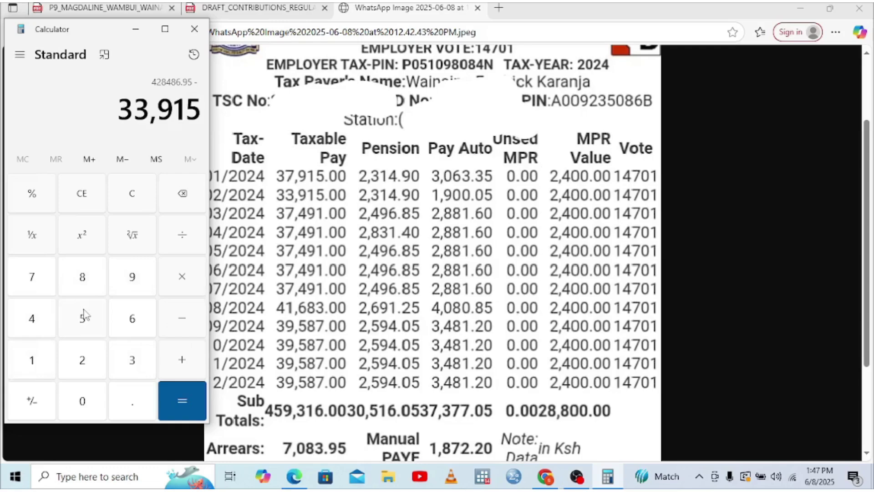
{"action": "left_click", "coordinate": [176, 394]}
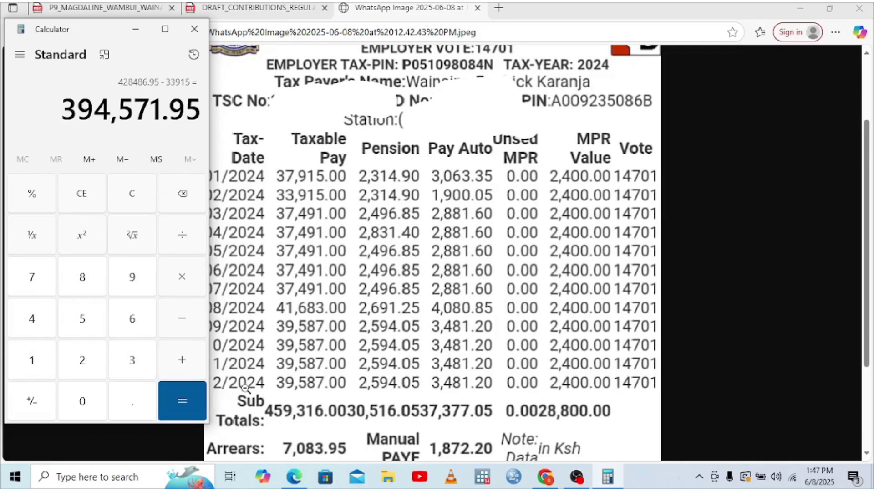
- Multiply 394,571.95 by 0.015 for 5,918.57925, then return to the iTax form
{"action": "left_click", "coordinate": [183, 277]}
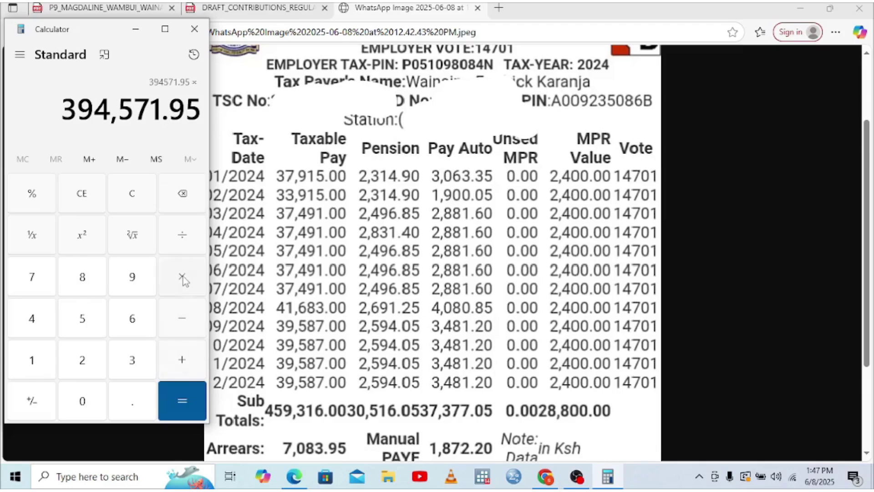
{"action": "left_click", "coordinate": [83, 401]}
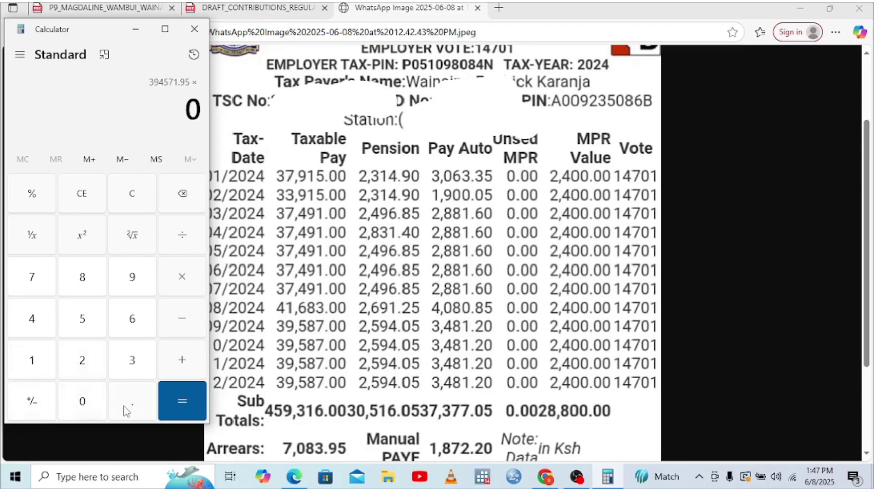
{"action": "left_click", "coordinate": [130, 408]}
{"action": "left_click", "coordinate": [83, 403]}
{"action": "left_click", "coordinate": [48, 368]}
{"action": "left_click", "coordinate": [88, 328]}
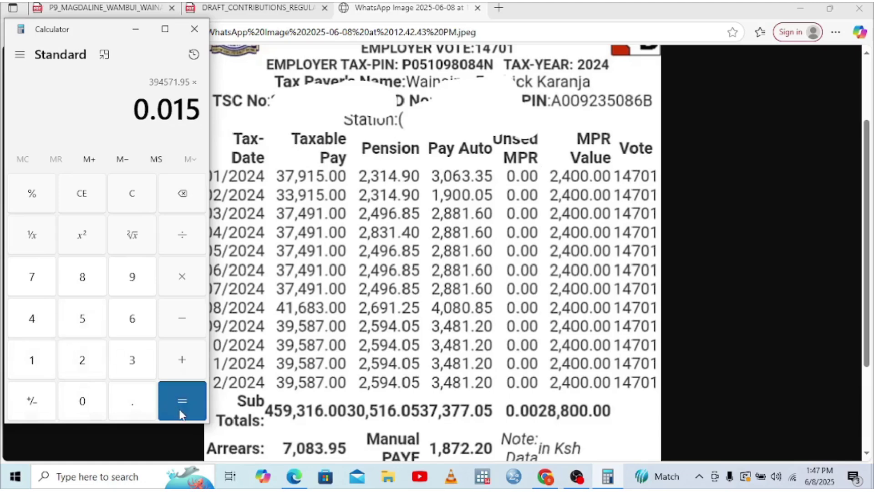
{"action": "left_click", "coordinate": [181, 414]}
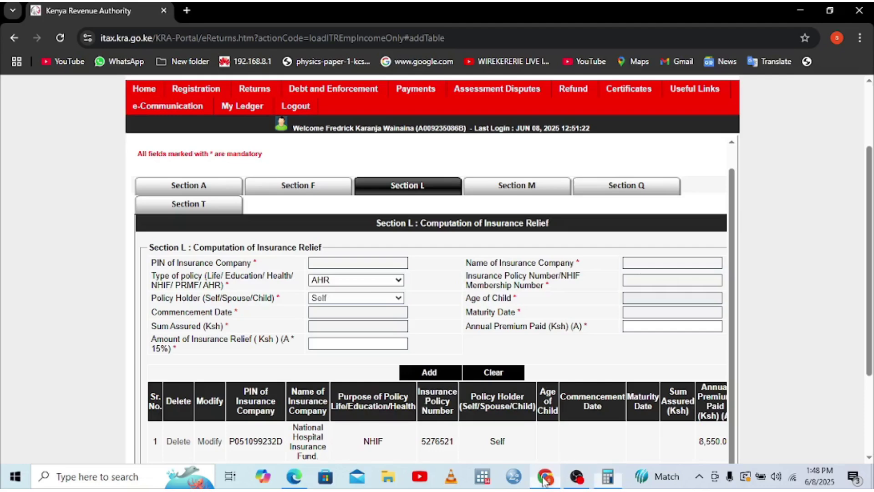
{"action": "left_click", "coordinate": [545, 476]}
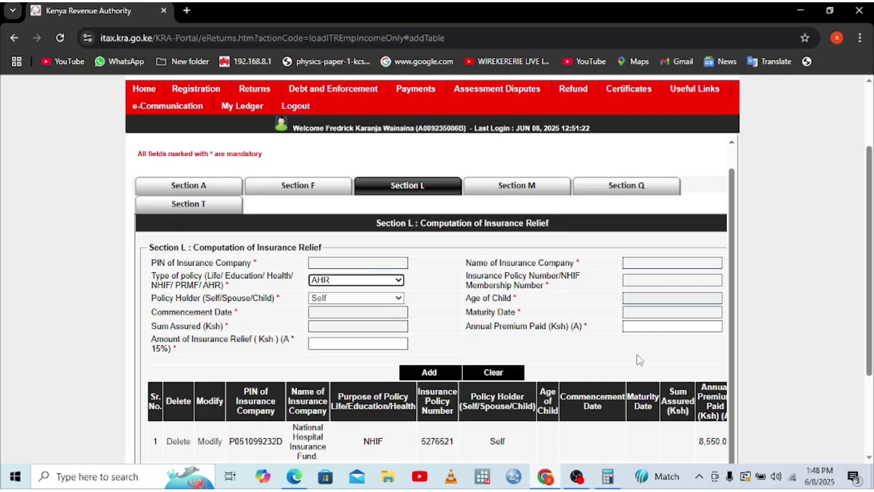
- Add an AHR entry with a 5,918.57 annual premium to Section L and continue to PAYE details
{"action": "left_click", "coordinate": [643, 328]}
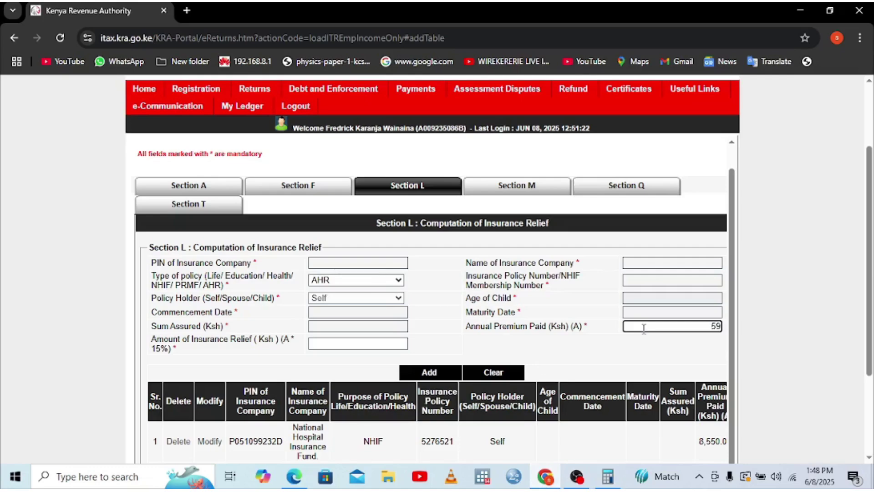
{"action": "type", "text": "5918.57"}
{"action": "left_click", "coordinate": [623, 356]}
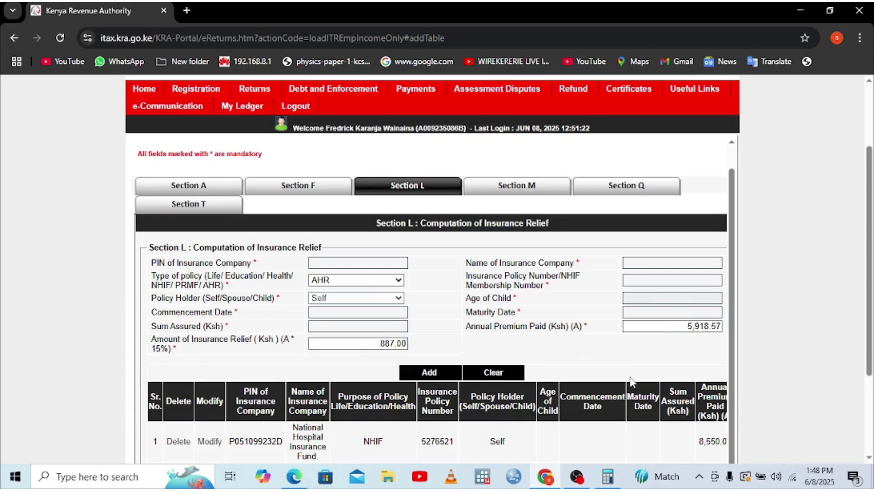
{"action": "left_click", "coordinate": [436, 371]}
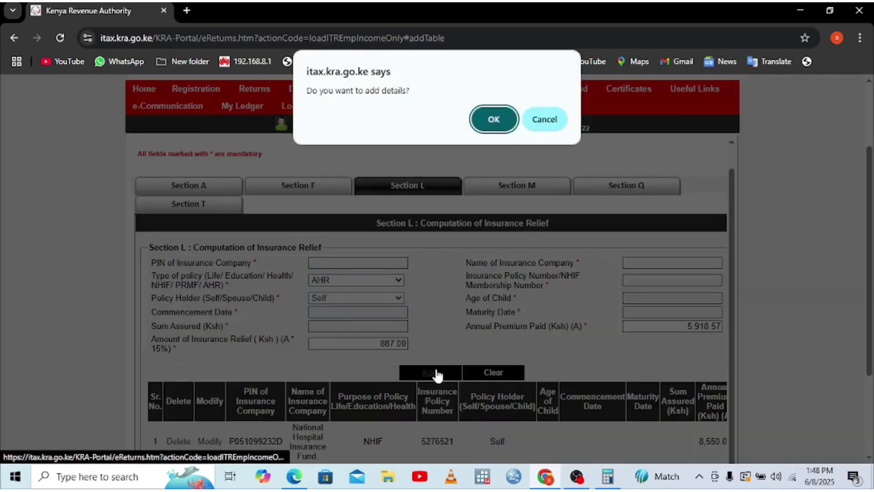
{"action": "left_click", "coordinate": [480, 110]}
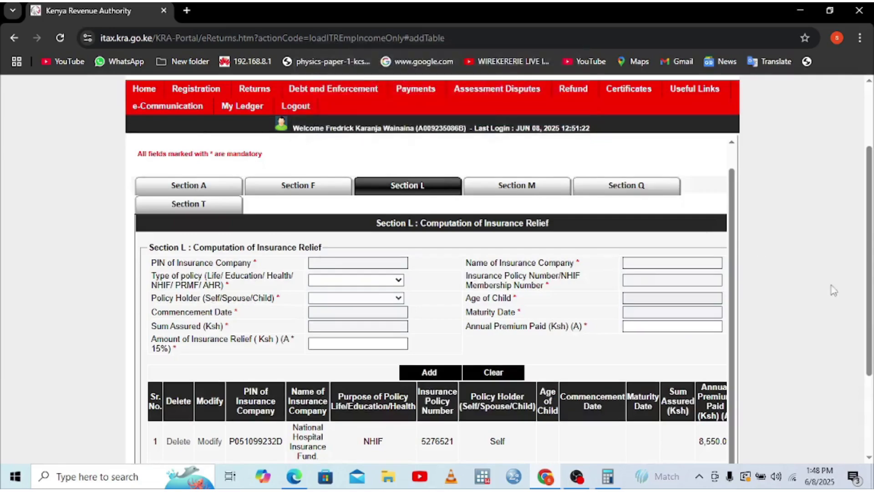
{"action": "scroll", "coordinate": [801, 397], "scroll_direction": "down", "scroll_amount": 3}
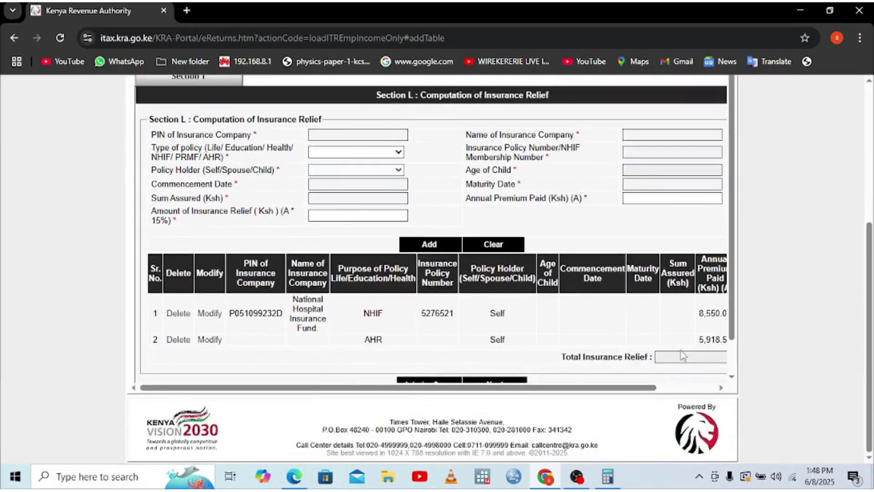
{"action": "left_click", "coordinate": [732, 376]}
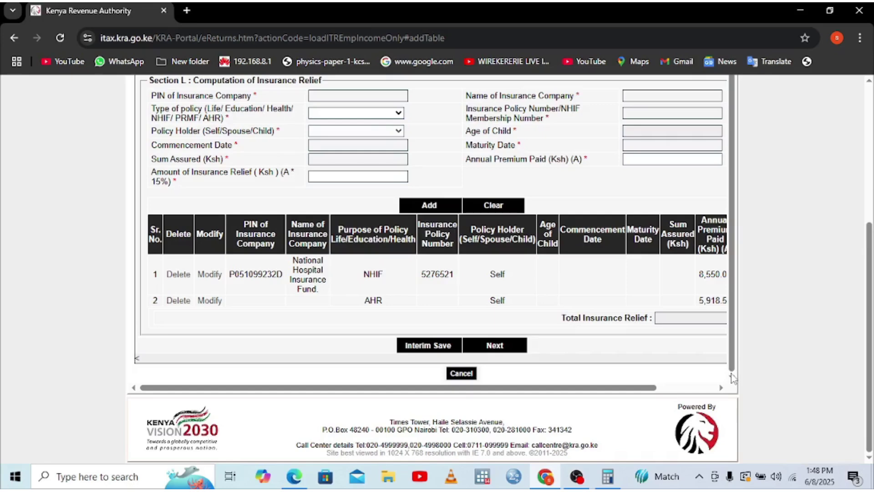
{"action": "left_click", "coordinate": [506, 347]}
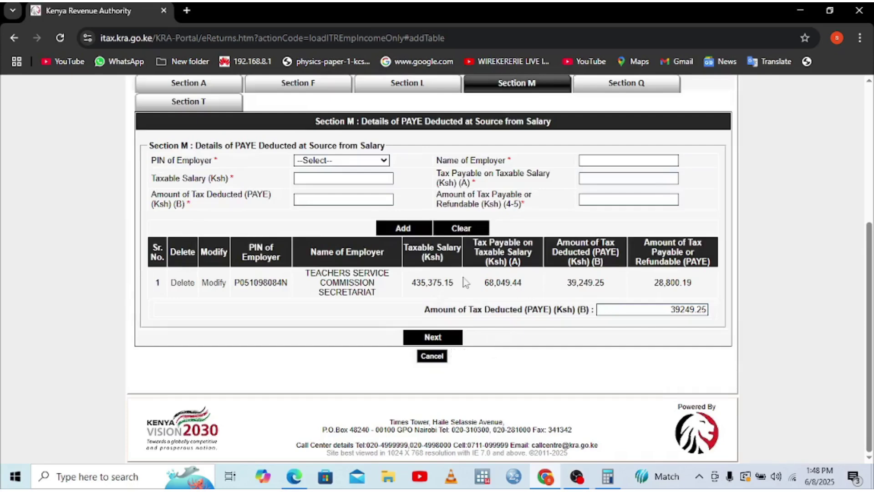
- Advance past Section M PAYE details and Section Q advance tax to Section T
{"action": "left_click", "coordinate": [434, 337]}
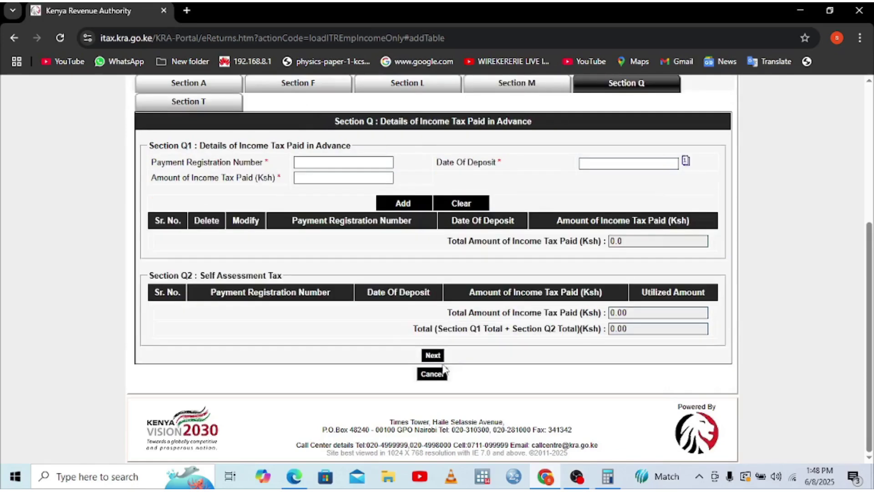
{"action": "left_click", "coordinate": [432, 355]}
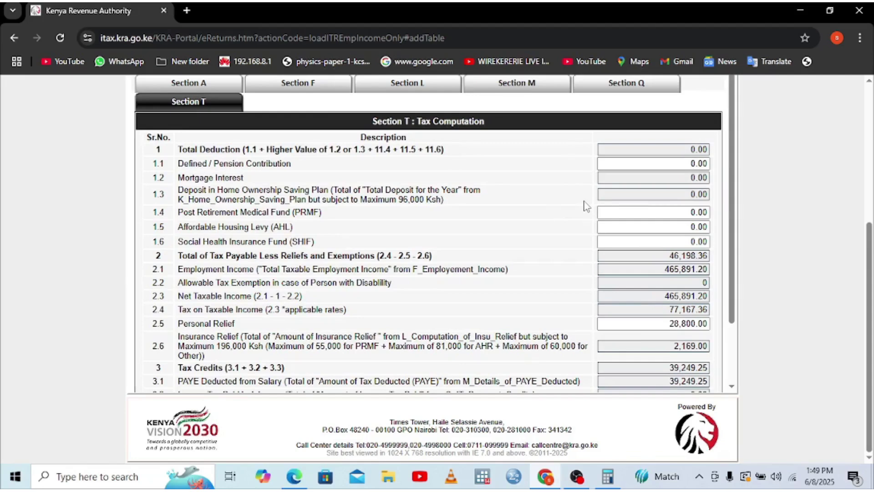
- Replace the pension contribution with the payslip's 30,516.05 so totals recalculate
{"action": "triple_click", "coordinate": [698, 176]}
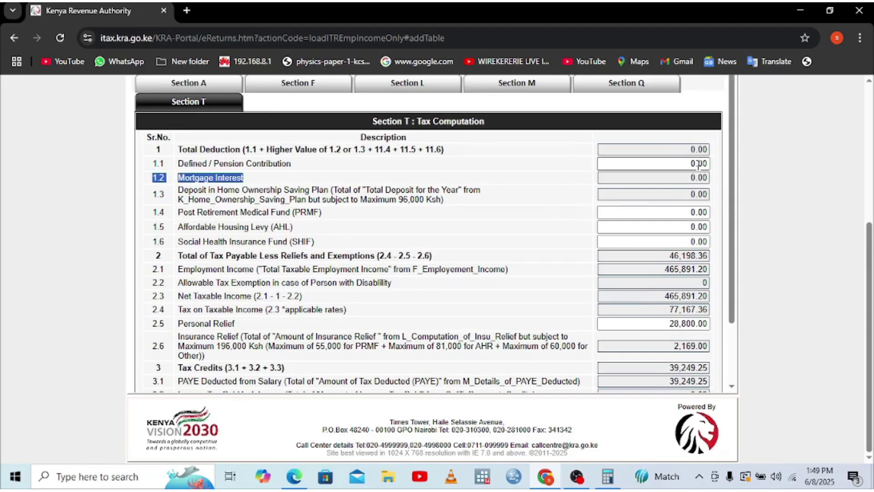
{"action": "left_click", "coordinate": [698, 164]}
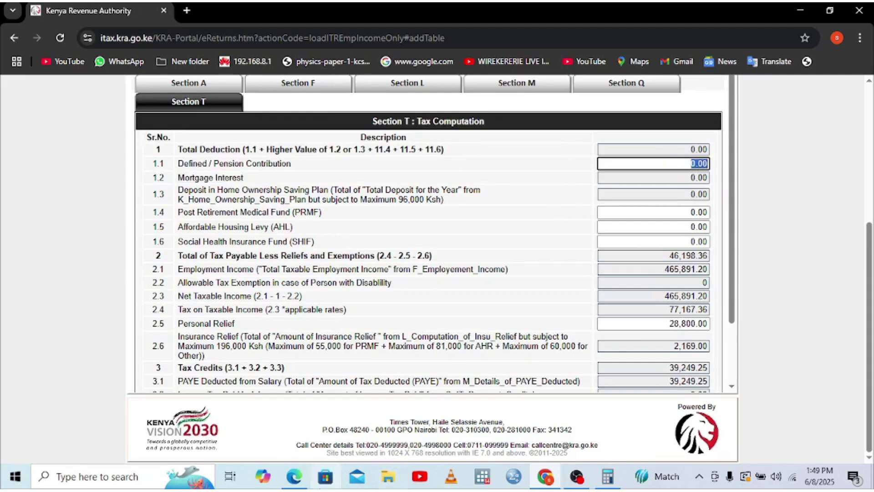
{"action": "left_click", "coordinate": [297, 478]}
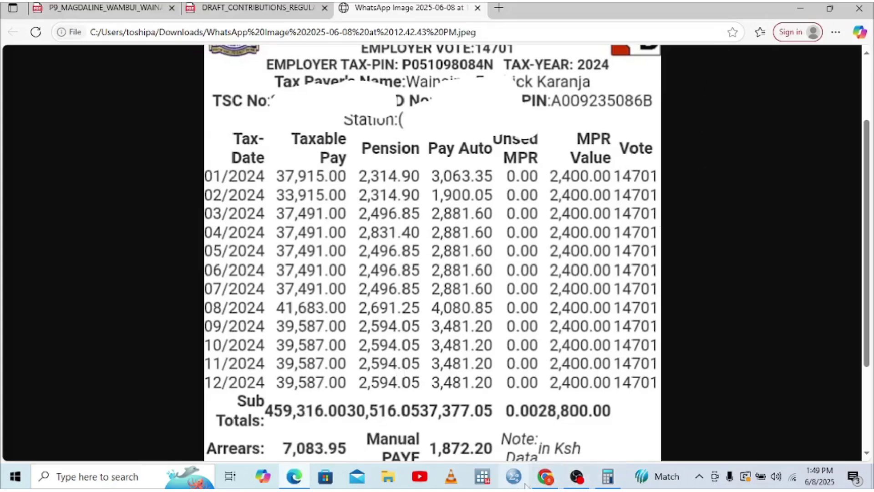
{"action": "left_click", "coordinate": [553, 425]}
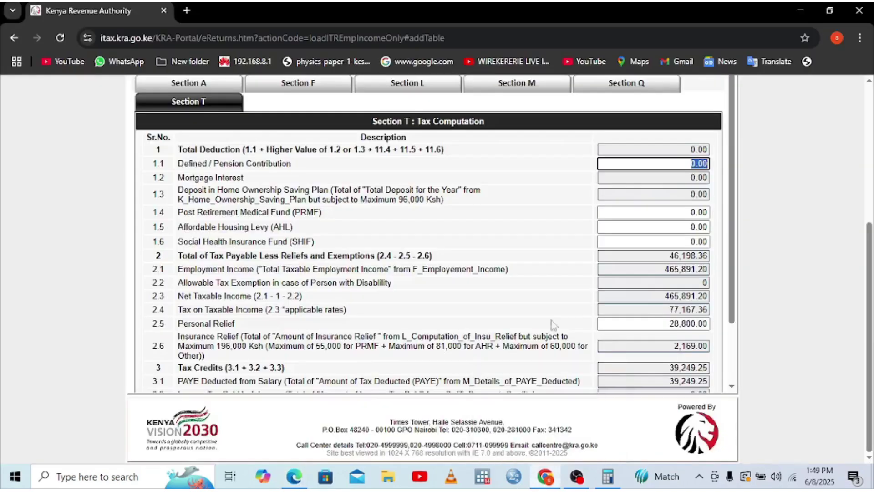
{"action": "type", "text": "30516.05"}
{"action": "left_click", "coordinate": [656, 211]}
- Move to the Affordable Housing Levy field and bring up the payslip and Calculator
{"action": "left_click", "coordinate": [642, 228]}
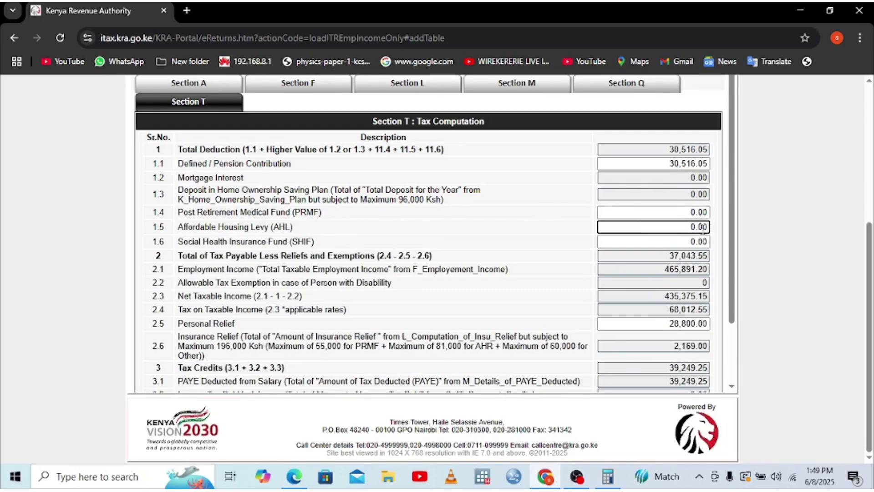
{"action": "left_click", "coordinate": [294, 476]}
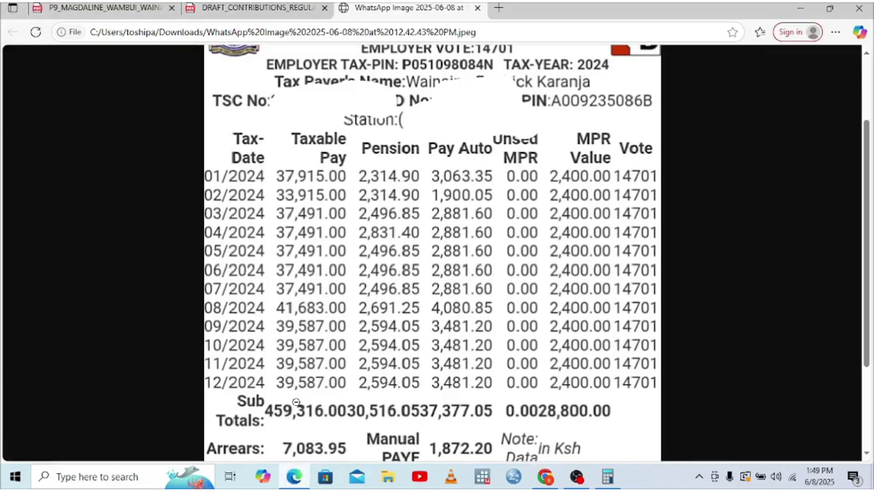
{"action": "left_click", "coordinate": [608, 476]}
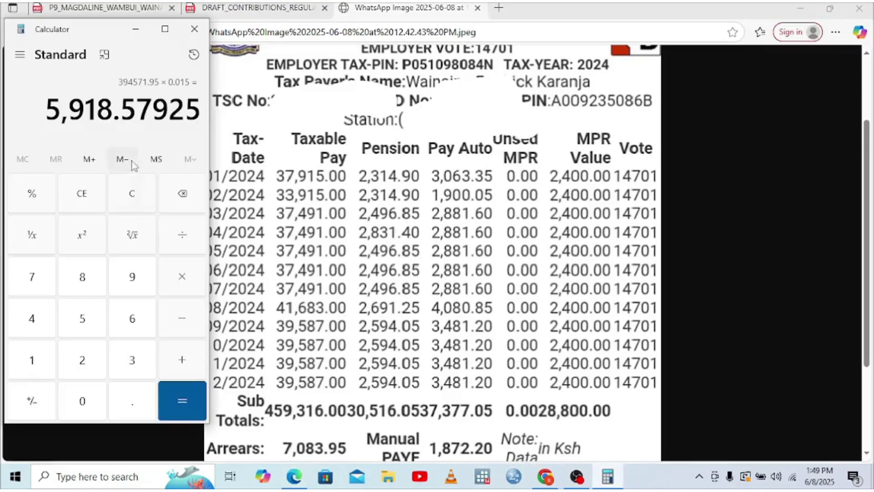
- Clear the calculator, compute 0.015 × 39,587 = 593.805, then return to iTax
{"action": "left_click", "coordinate": [81, 194]}
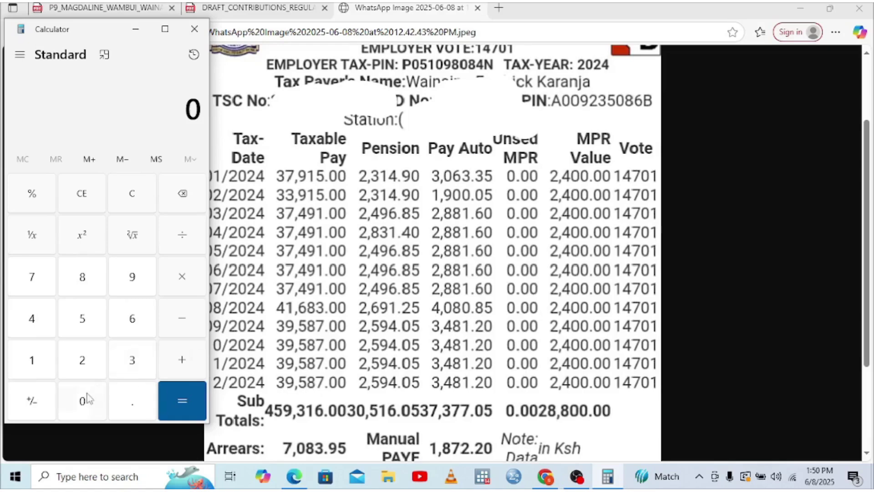
{"action": "left_click", "coordinate": [135, 408]}
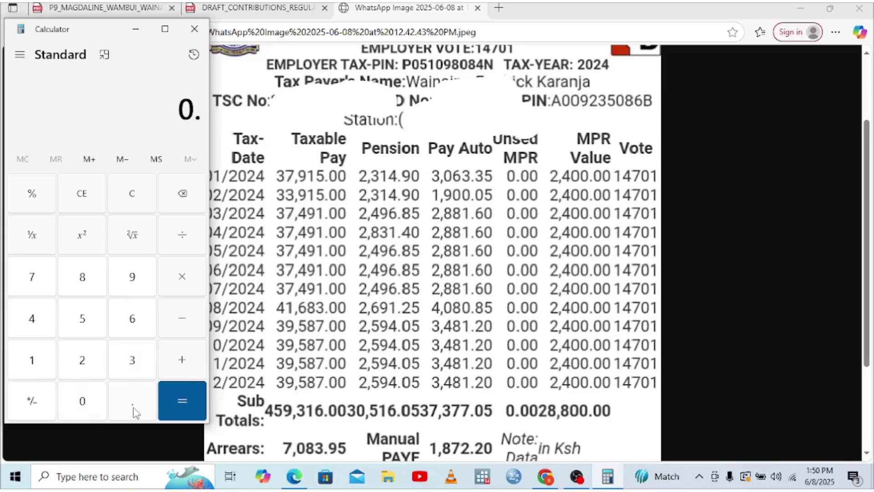
{"action": "left_click", "coordinate": [94, 412]}
{"action": "left_click", "coordinate": [43, 367]}
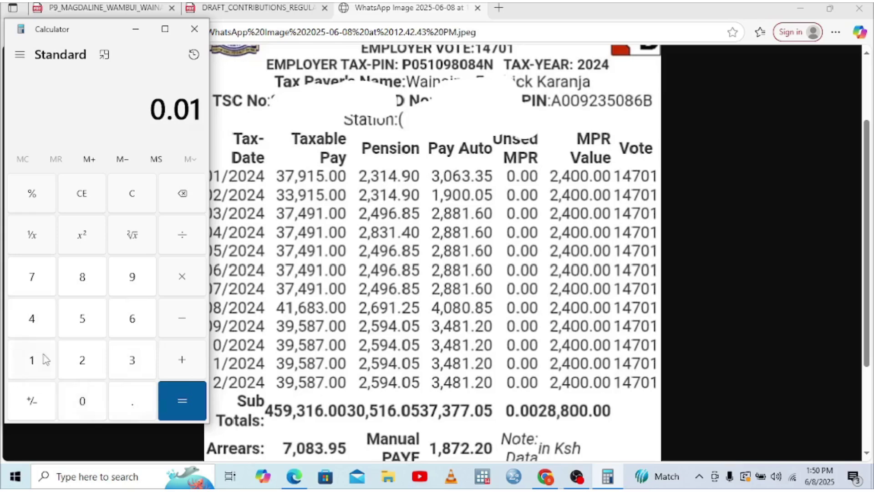
{"action": "left_click", "coordinate": [79, 325]}
{"action": "left_click", "coordinate": [178, 278]}
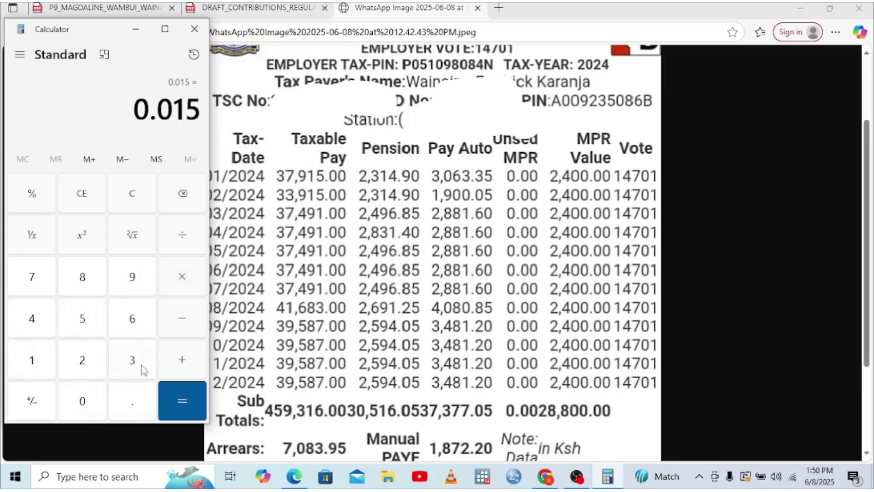
{"action": "left_click", "coordinate": [135, 364]}
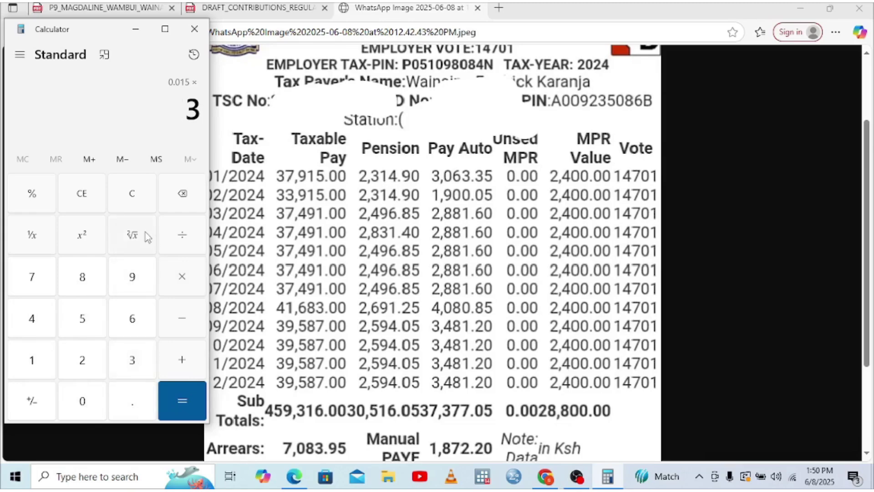
{"action": "left_click", "coordinate": [138, 283]}
{"action": "left_click", "coordinate": [86, 324]}
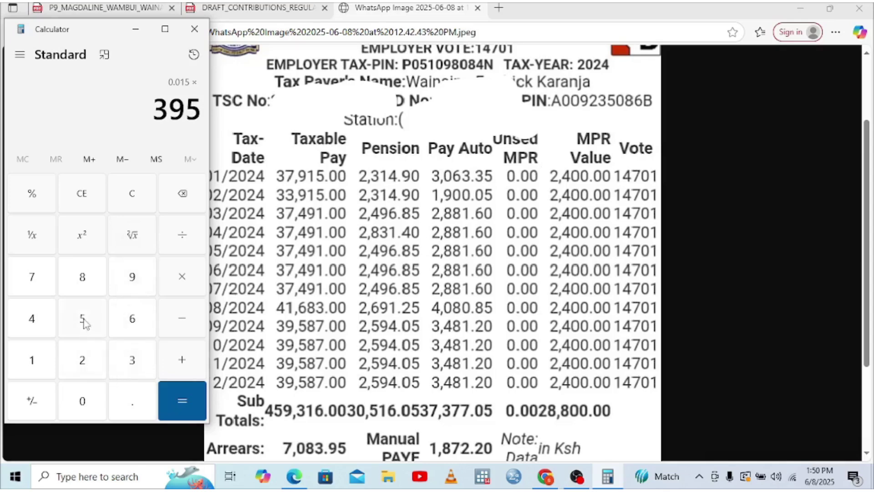
{"action": "left_click", "coordinate": [92, 279]}
{"action": "left_click", "coordinate": [36, 291]}
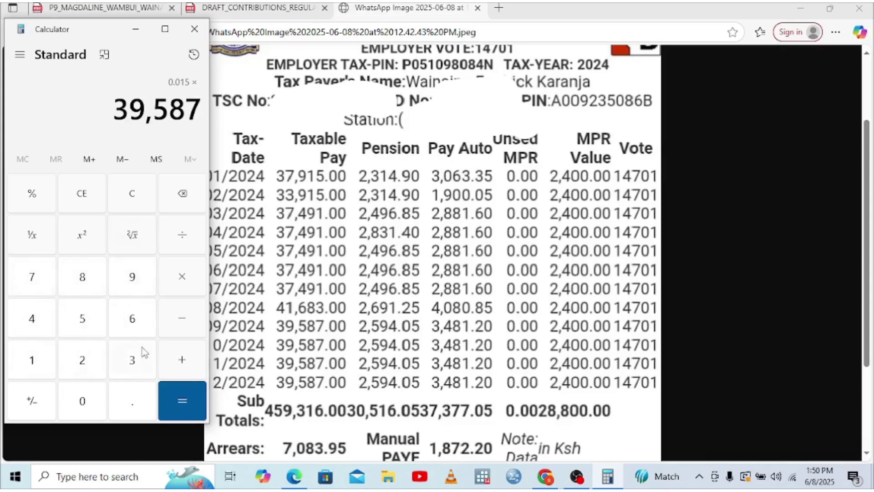
{"action": "left_click", "coordinate": [187, 408]}
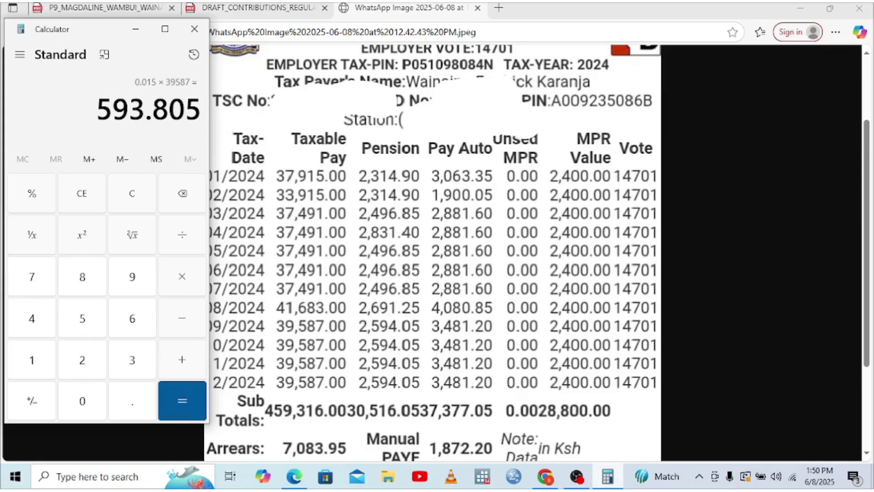
{"action": "mouse_move", "coordinate": [607, 476]}
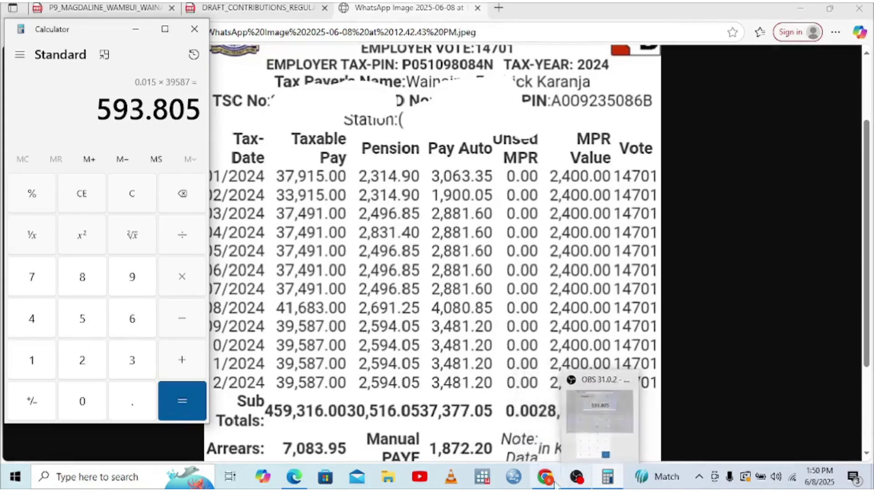
{"action": "left_click", "coordinate": [551, 428]}
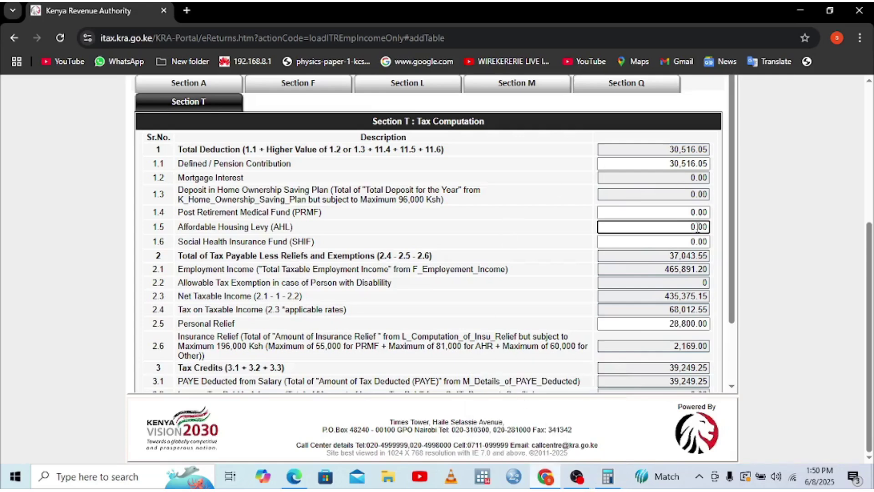
- Enter and correct 593.81 as the Affordable Housing Levy, then select the SHIF value
{"action": "type", "text": "593.81"}
{"action": "double_click", "coordinate": [697, 228]}
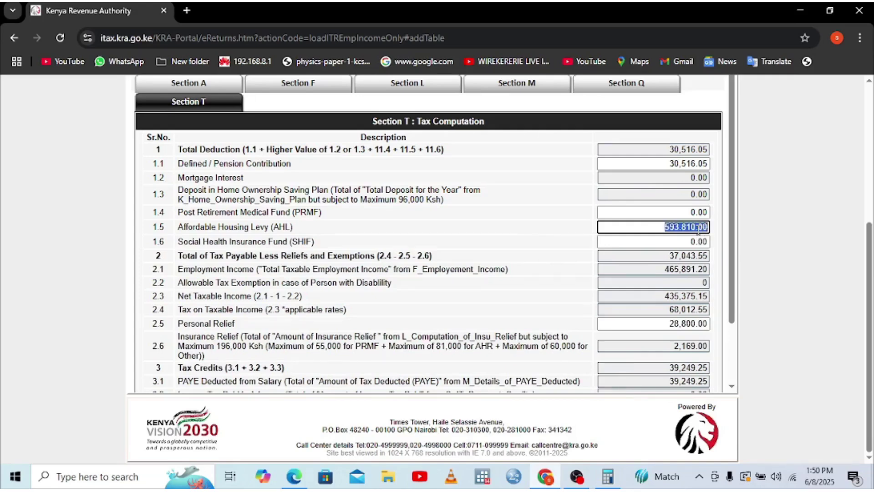
{"action": "left_click", "coordinate": [697, 227]}
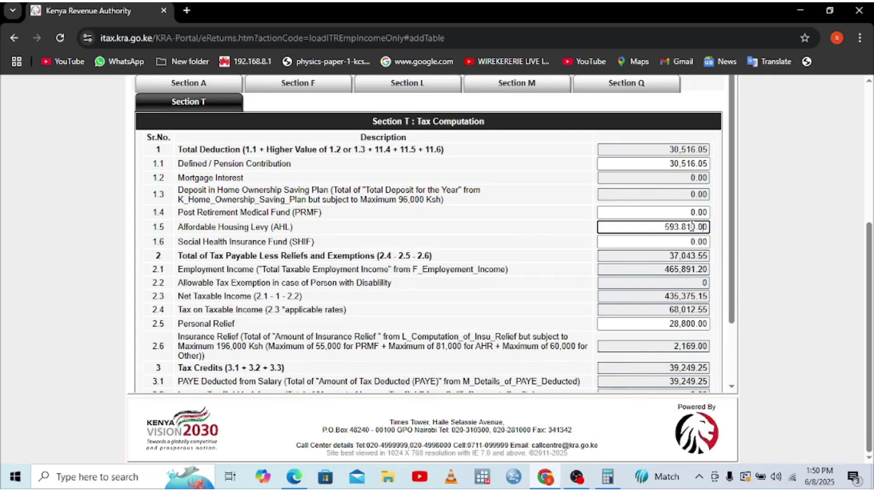
{"action": "left_click", "coordinate": [648, 230]}
{"action": "left_click", "coordinate": [655, 241]}
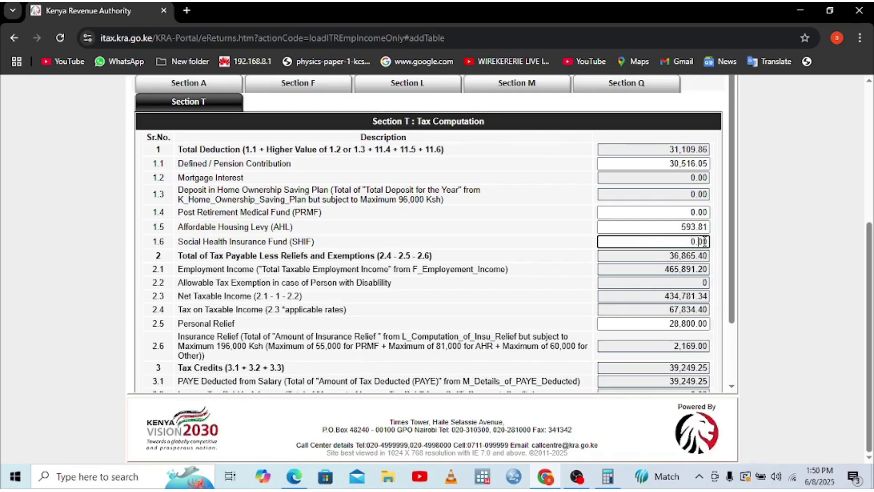
{"action": "double_click", "coordinate": [706, 242]}
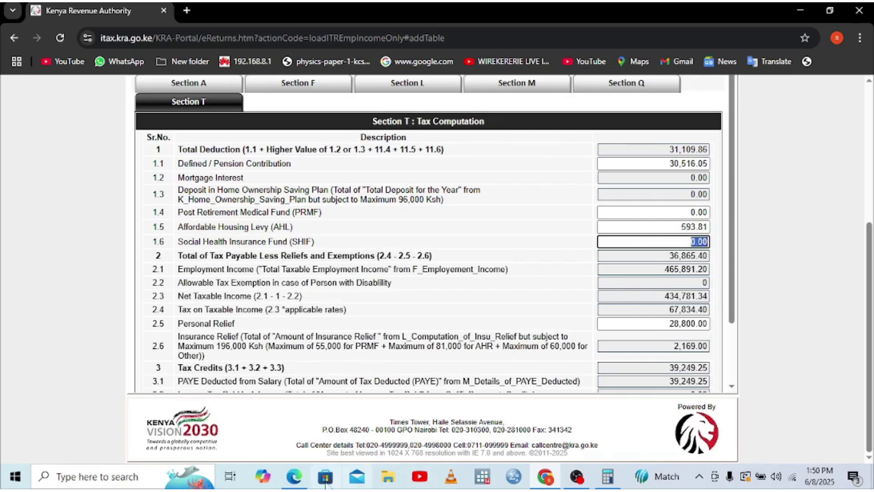
{"action": "left_click", "coordinate": [295, 478]}
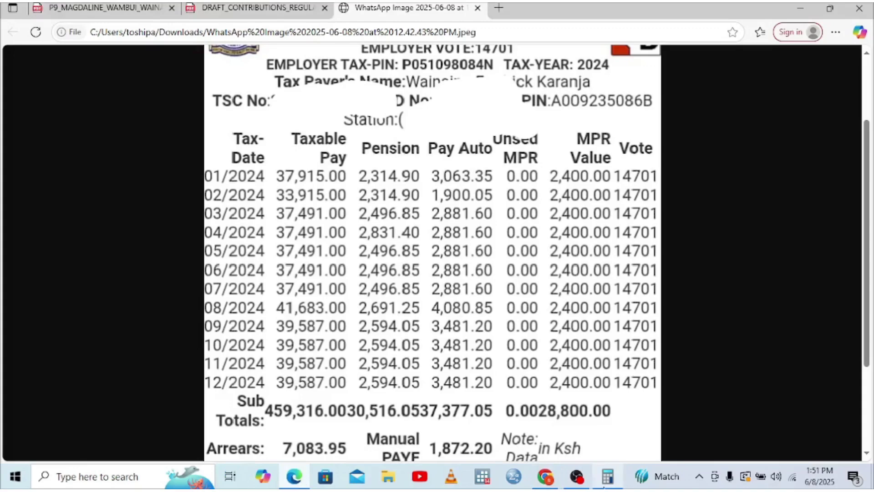
- Clear the calculator and compute 0.0275 × 39,587 = 1,088.6425
{"action": "left_click", "coordinate": [608, 477]}
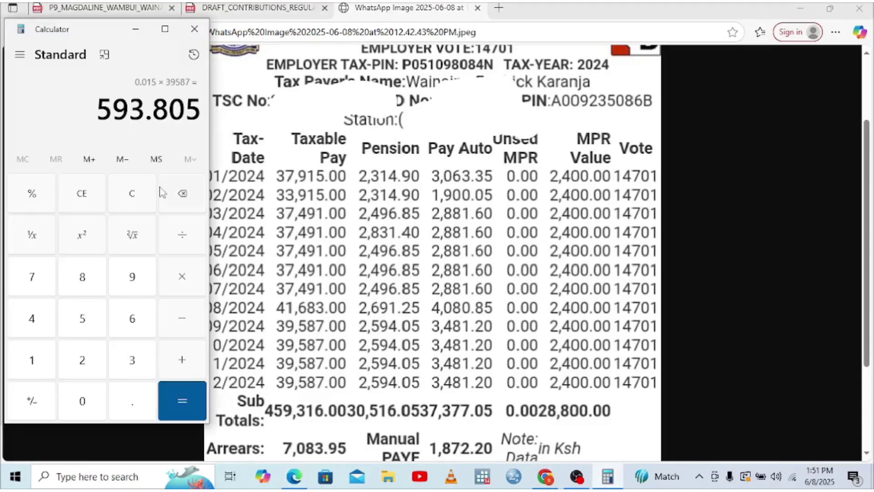
{"action": "left_click", "coordinate": [79, 205]}
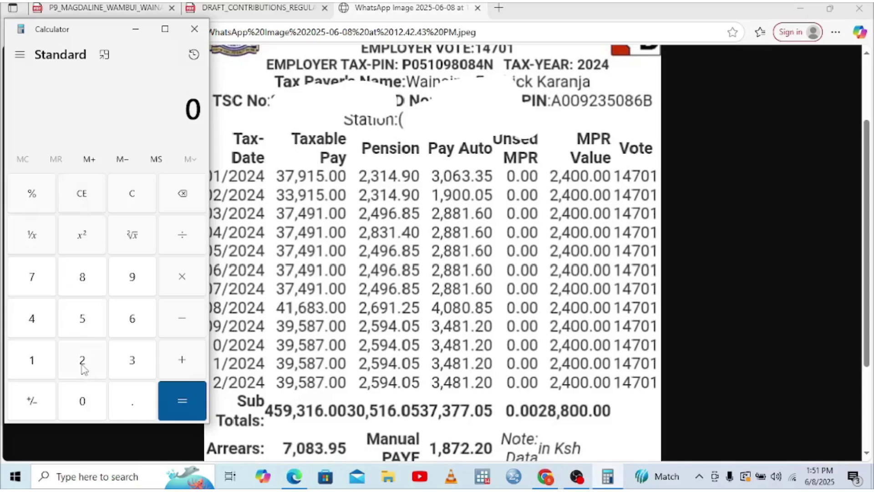
{"action": "left_click", "coordinate": [129, 409]}
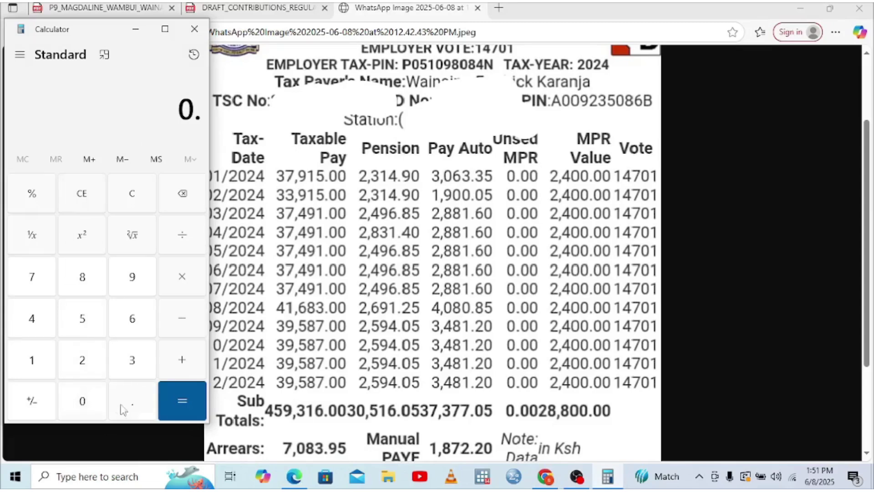
{"action": "left_click", "coordinate": [92, 403]}
{"action": "left_click", "coordinate": [85, 361]}
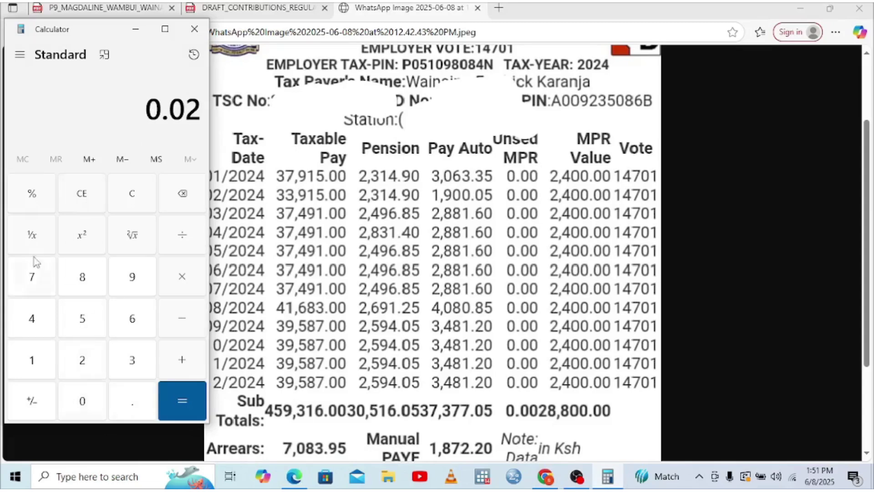
{"action": "left_click", "coordinate": [40, 287]}
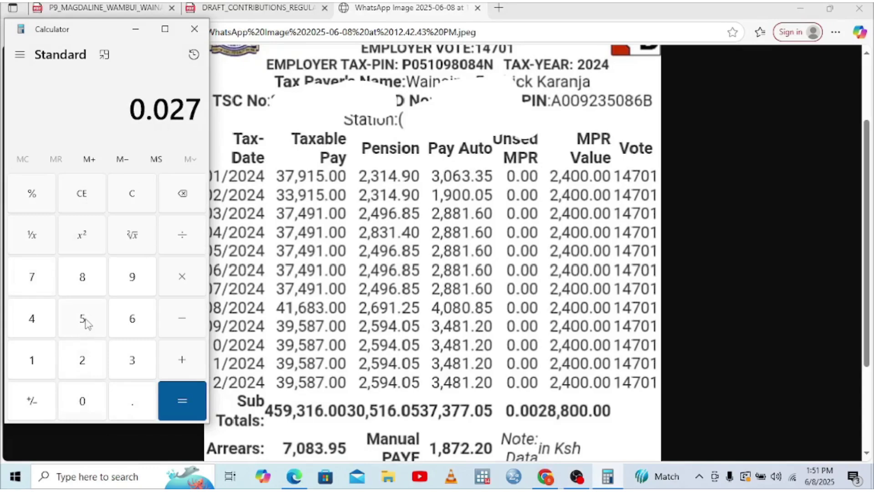
{"action": "left_click", "coordinate": [87, 323]}
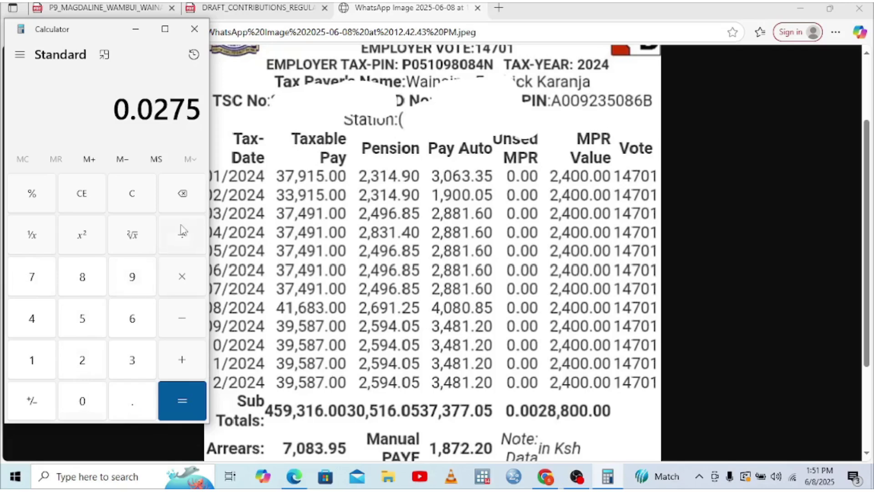
{"action": "left_click", "coordinate": [182, 278]}
{"action": "left_click", "coordinate": [124, 361]}
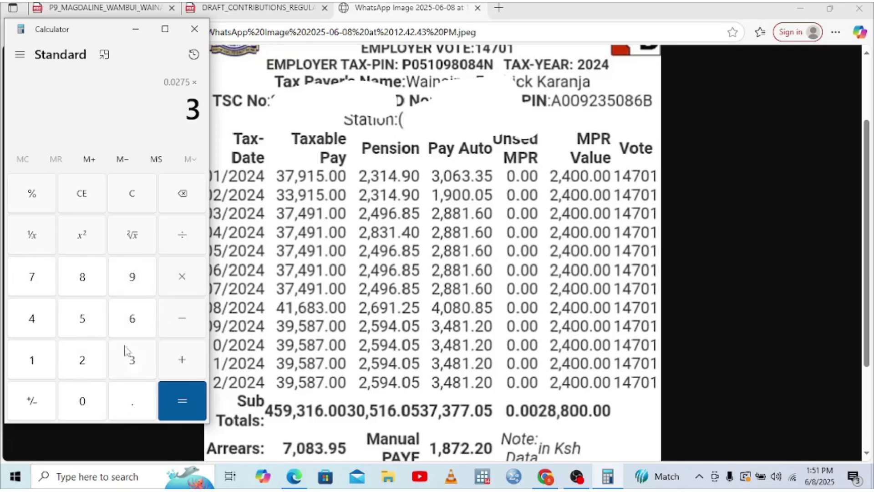
{"action": "left_click", "coordinate": [134, 278]}
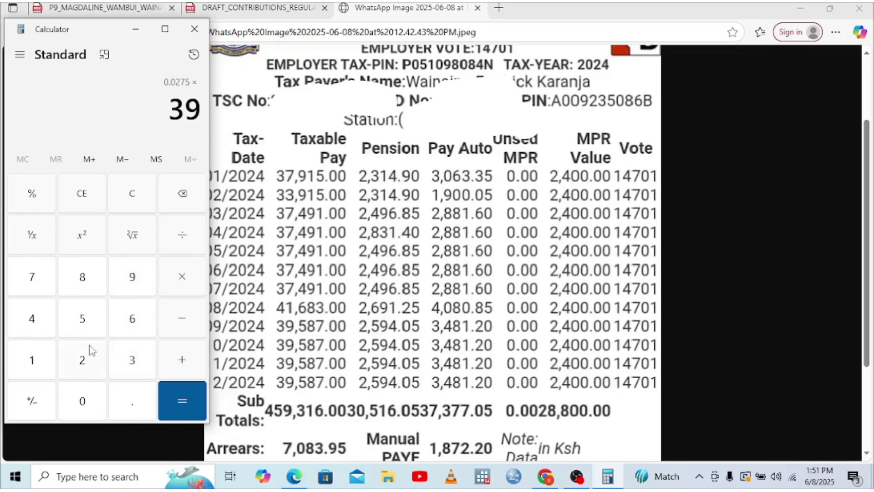
{"action": "left_click", "coordinate": [84, 328]}
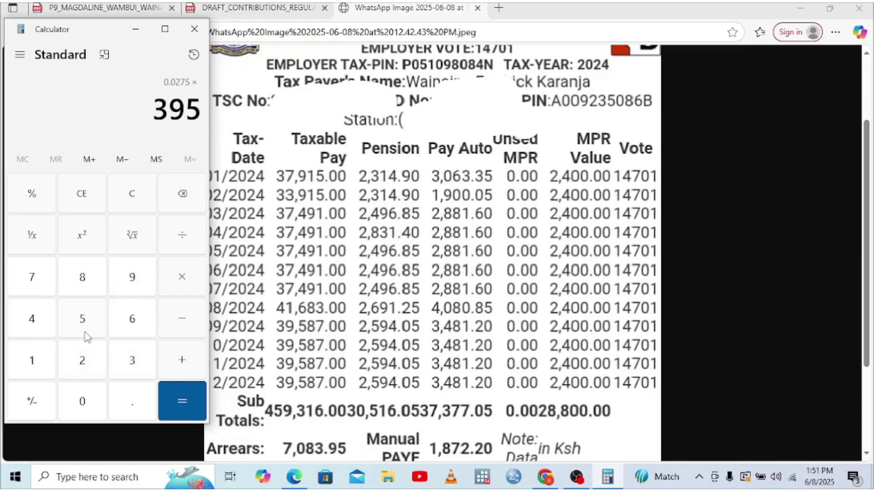
{"action": "left_click", "coordinate": [82, 280]}
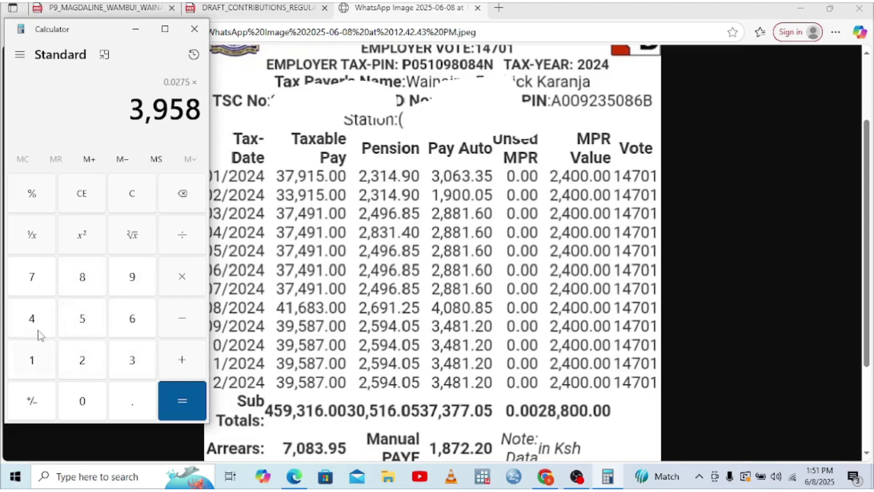
{"action": "left_click", "coordinate": [39, 276]}
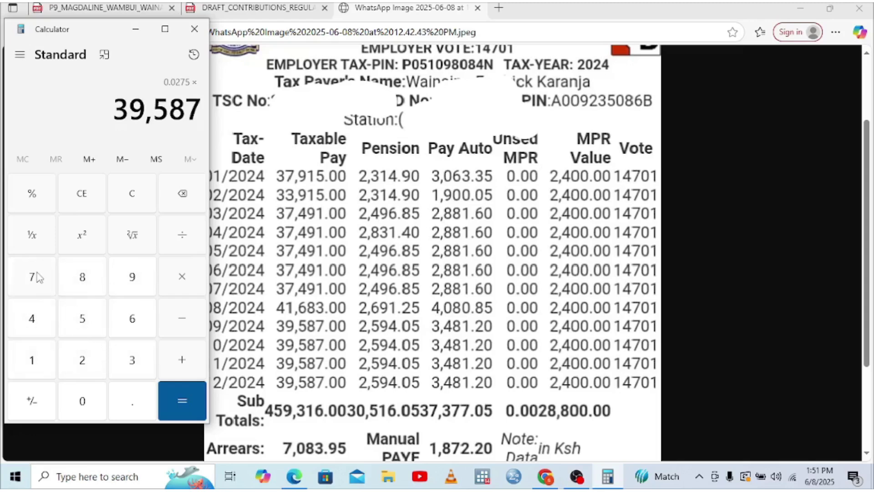
{"action": "left_click", "coordinate": [189, 420]}
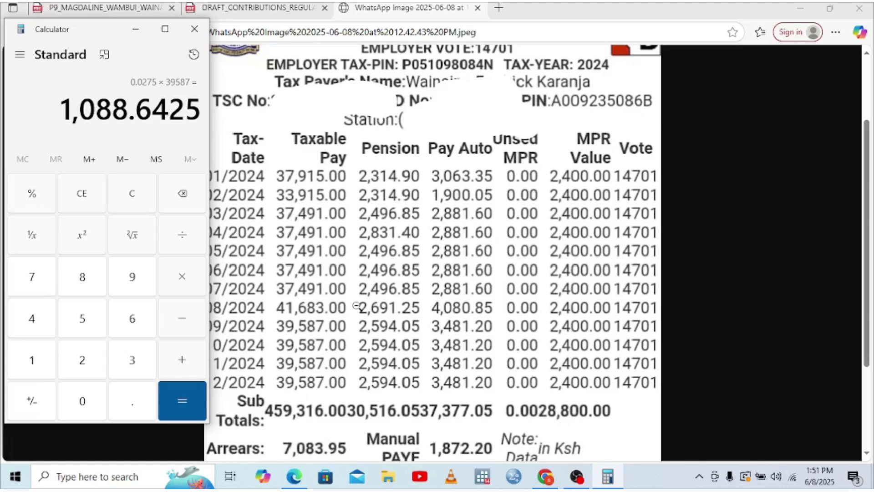
- Check the result against the P9 image, then switch back to iTax
{"action": "left_click", "coordinate": [406, 424]}
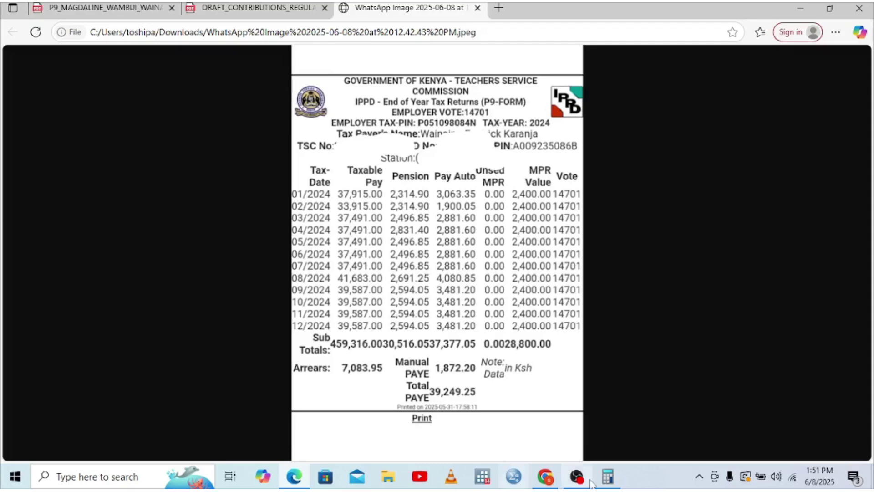
{"action": "left_click", "coordinate": [608, 478]}
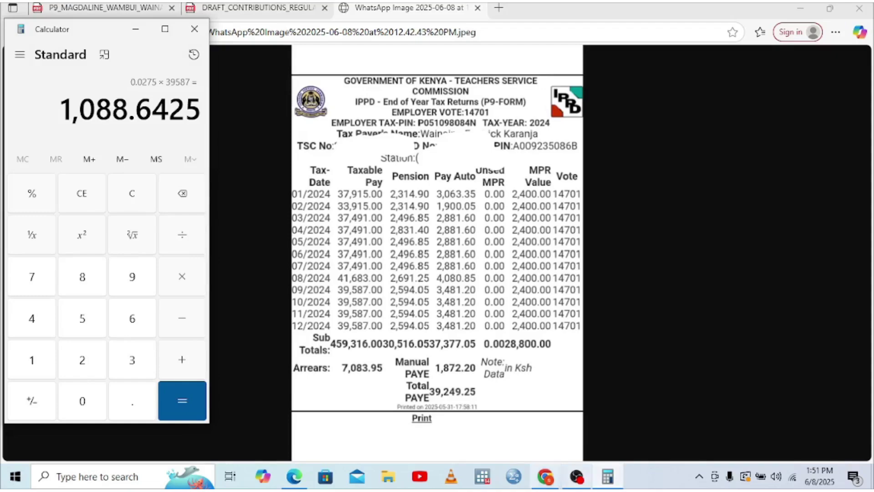
{"action": "mouse_move", "coordinate": [545, 482]}
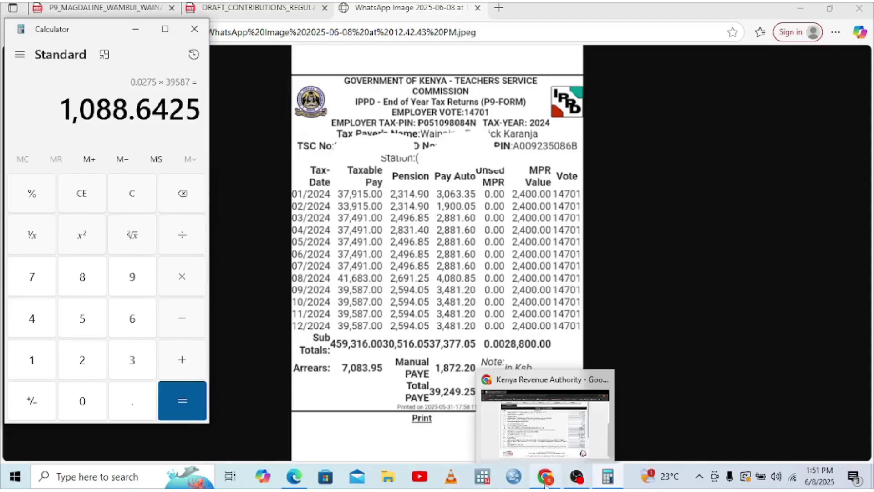
{"action": "left_click", "coordinate": [569, 417]}
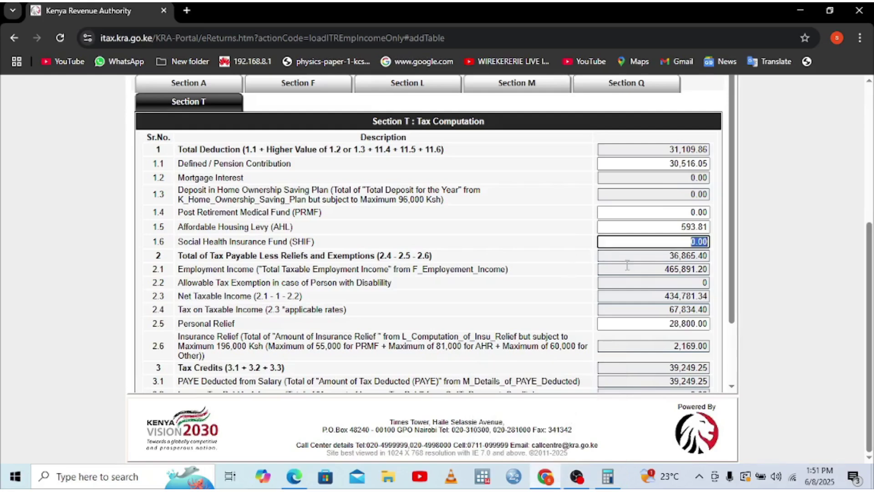
- Enter 1,088.64 as the SHIF deduction, giving a -2,710.44 refund due, and scroll toward Submit
{"action": "type", "text": "1088.64"}
{"action": "left_click", "coordinate": [590, 255]}
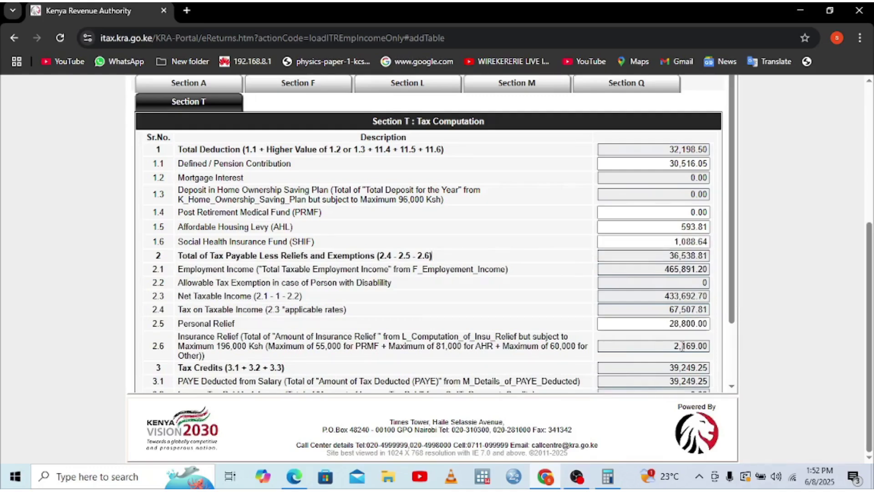
{"action": "left_click", "coordinate": [731, 386]}
{"action": "left_click", "coordinate": [731, 386]}
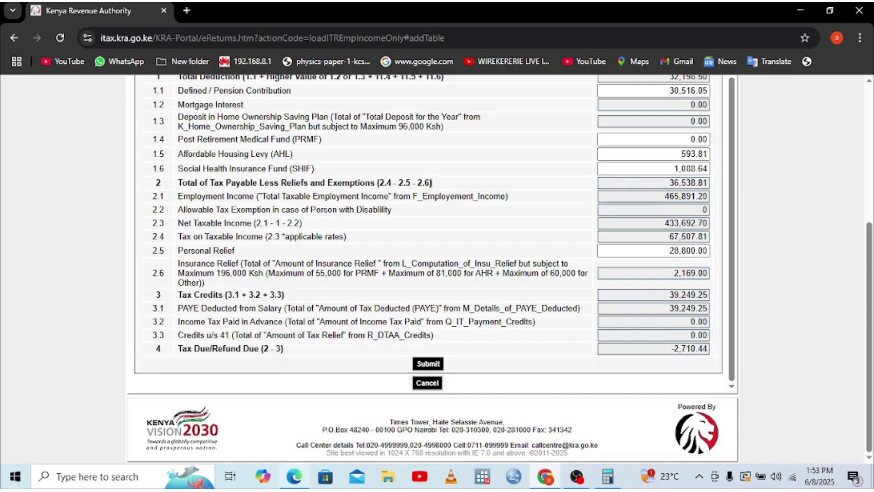
{"action": "left_click", "coordinate": [294, 476]}
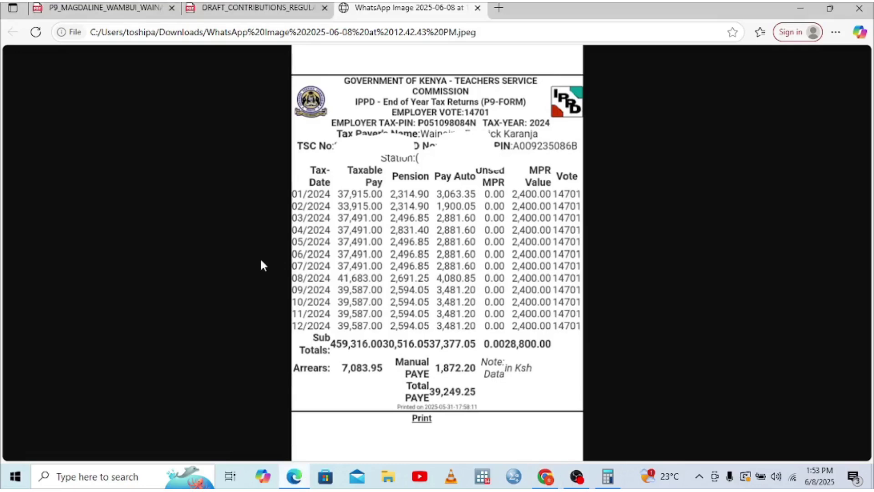
{"action": "left_click", "coordinate": [105, 8]}
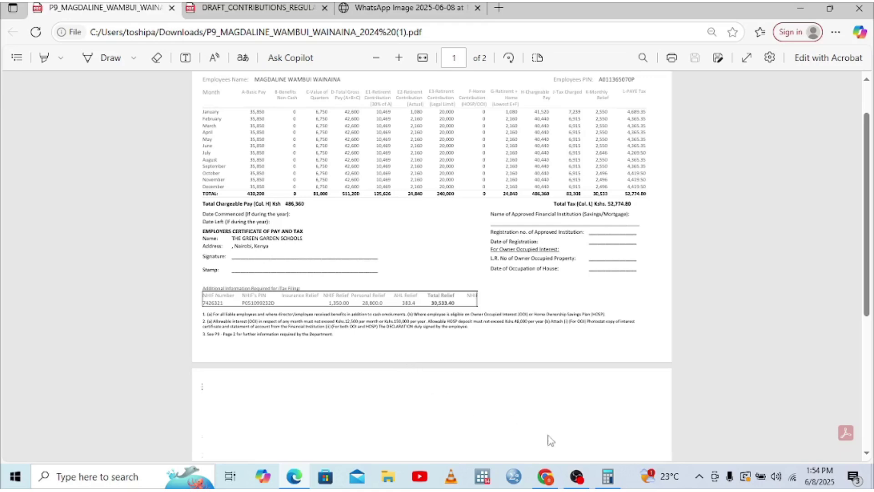
{"action": "left_click", "coordinate": [548, 478]}
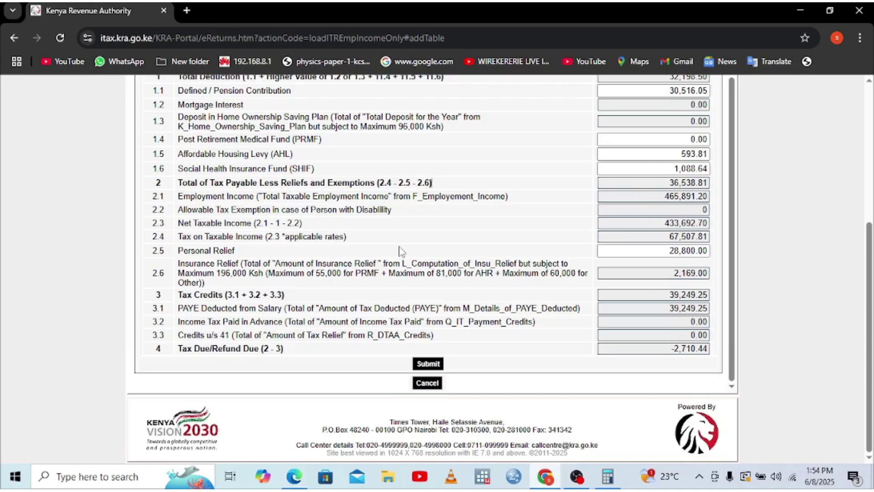
- Enter a 9,000 annual premium in Section L for 1,350 relief, then return to Section T
{"action": "scroll", "coordinate": [532, 199], "scroll_direction": "up", "scroll_amount": 5}
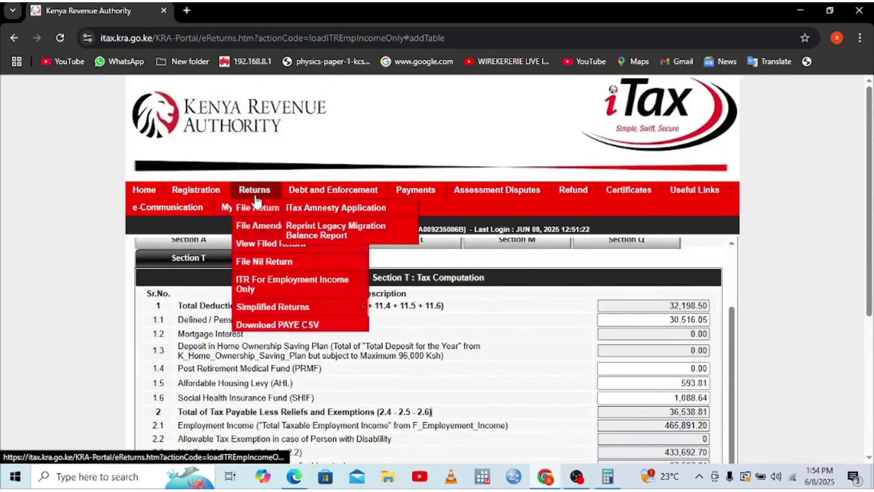
{"action": "mouse_move", "coordinate": [376, 207]}
{"action": "left_click", "coordinate": [415, 243]}
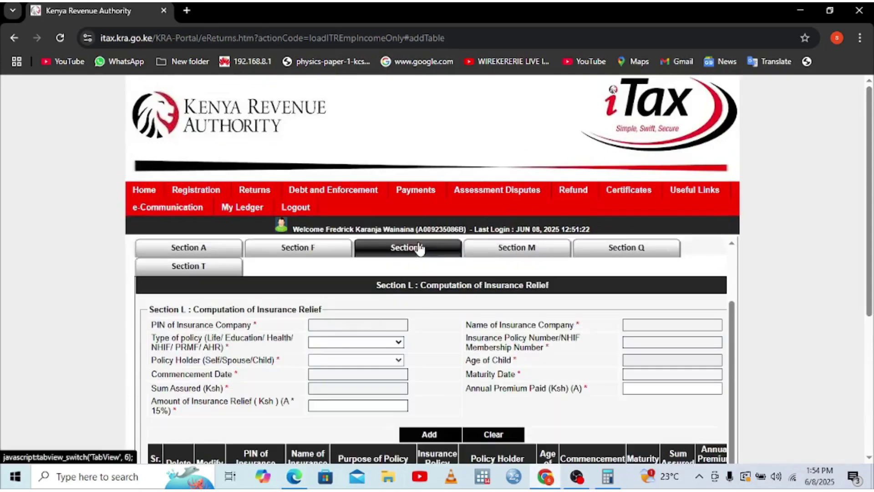
{"action": "left_click", "coordinate": [653, 387]}
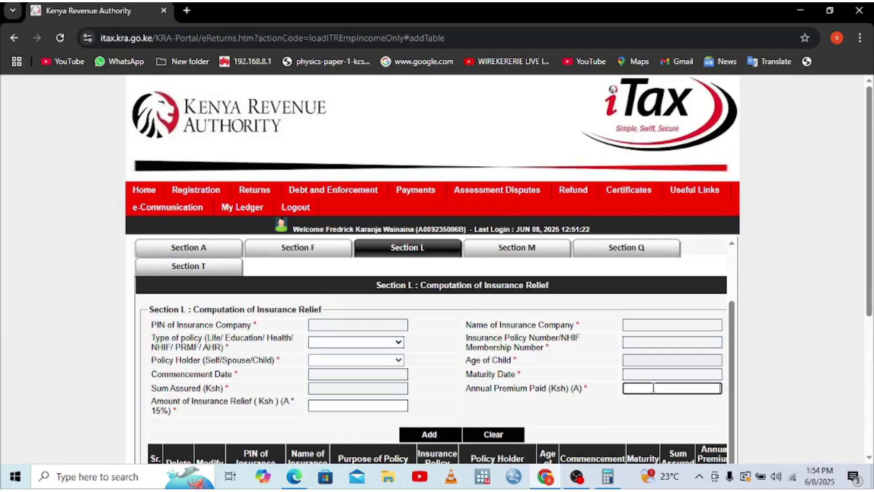
{"action": "type", "text": "9000"}
{"action": "left_click", "coordinate": [681, 405]}
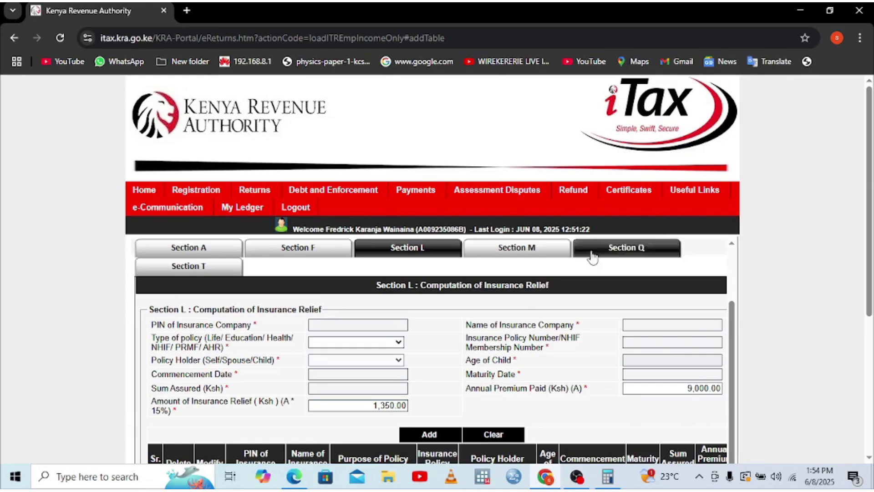
{"action": "left_click", "coordinate": [212, 269]}
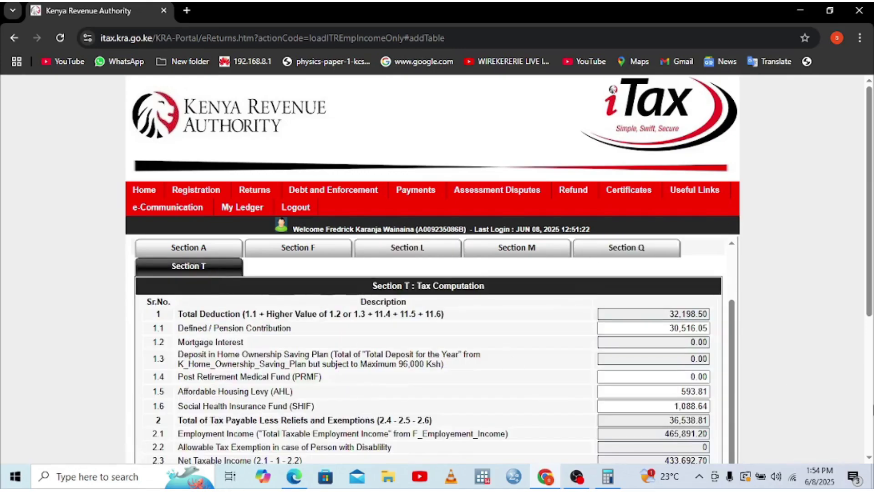
{"action": "scroll", "coordinate": [509, 362], "scroll_direction": "down", "scroll_amount": 5}
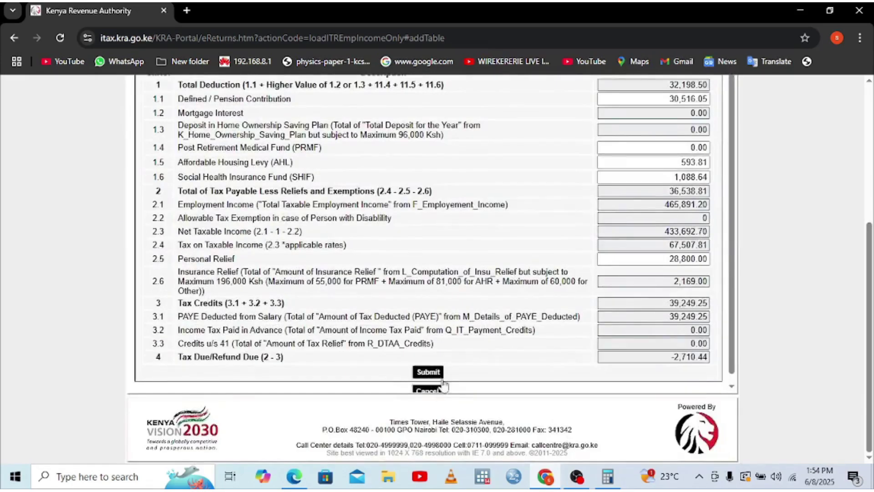